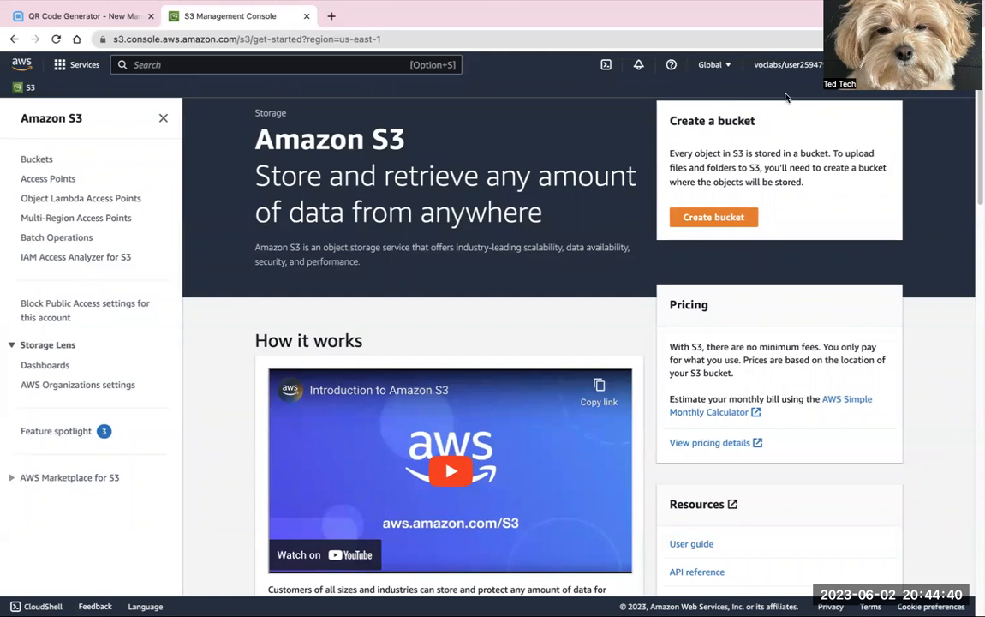
Step: Search the AWS services for "s3" and open the S3 home page from the favorites shortcut
left_click(184, 65)
type("s3")
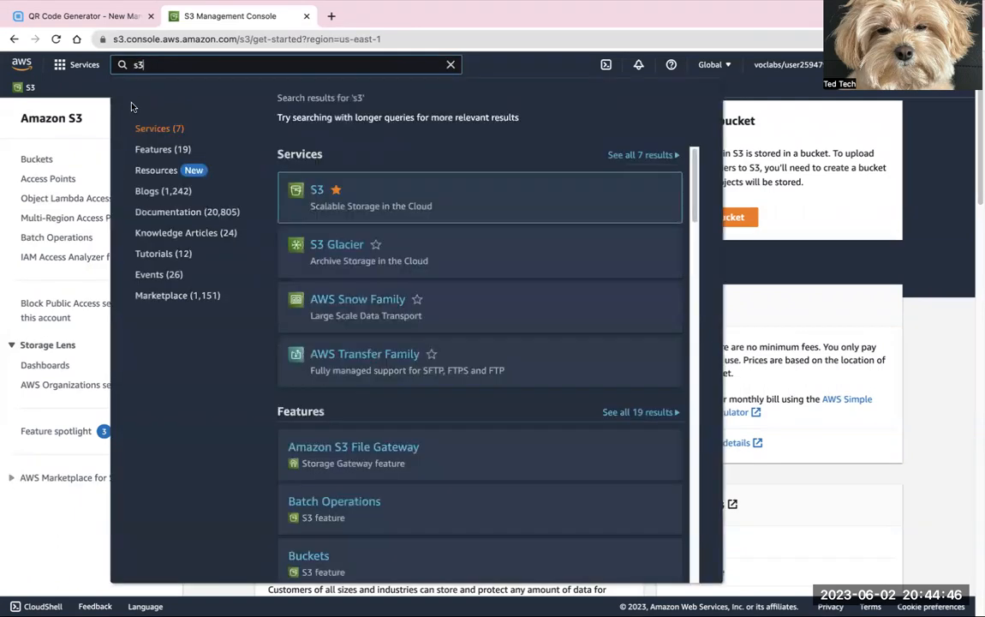
mouse_move(341, 195)
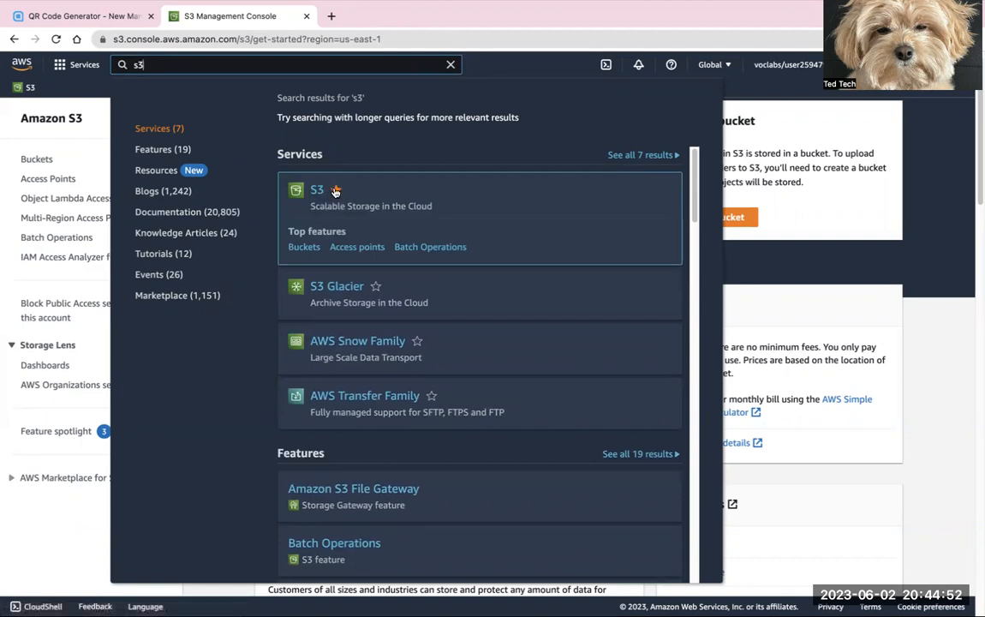
left_click(336, 190)
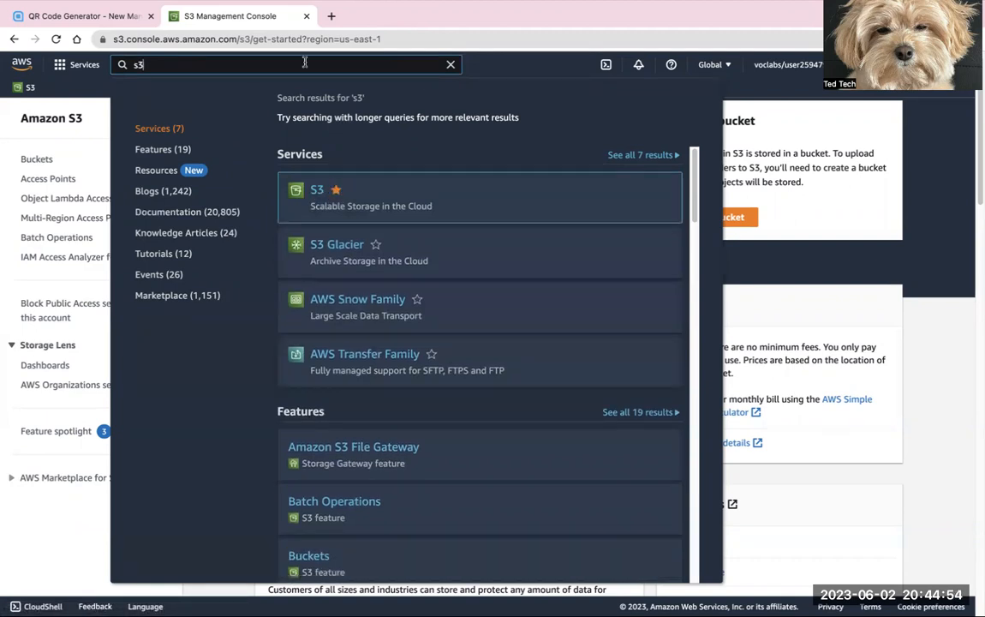
left_click(25, 89)
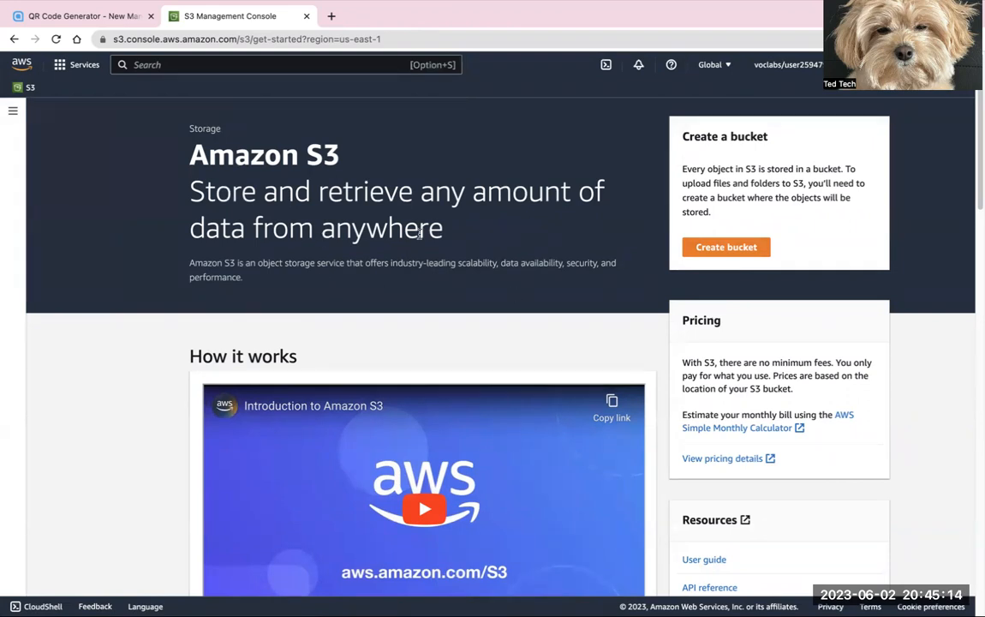
Step: Start creating a new bucket and name it my-restaurant-menu
left_click(733, 248)
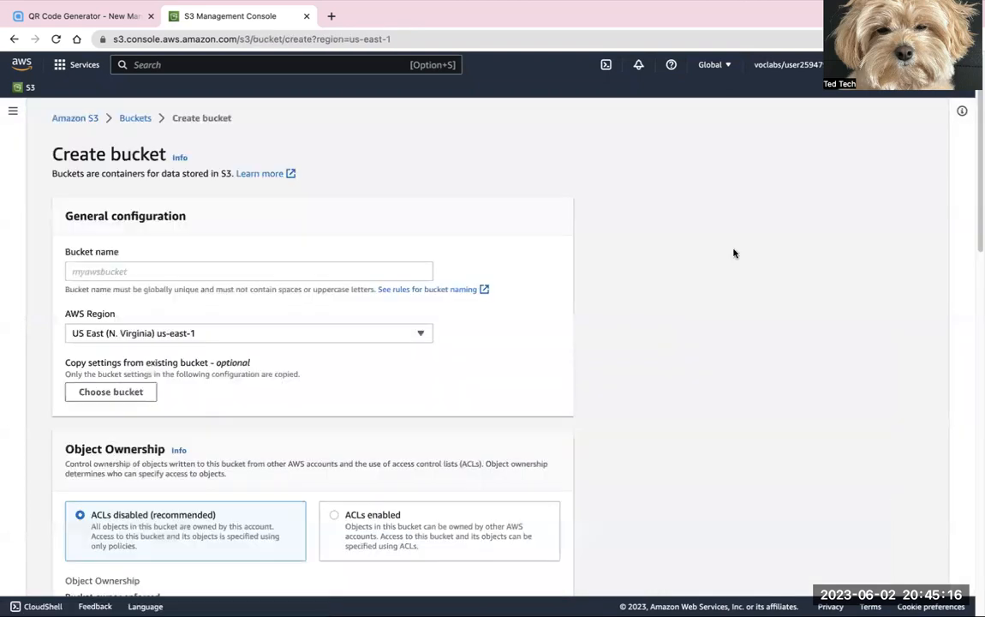
left_click(89, 271)
type("my-restaurant-menu")
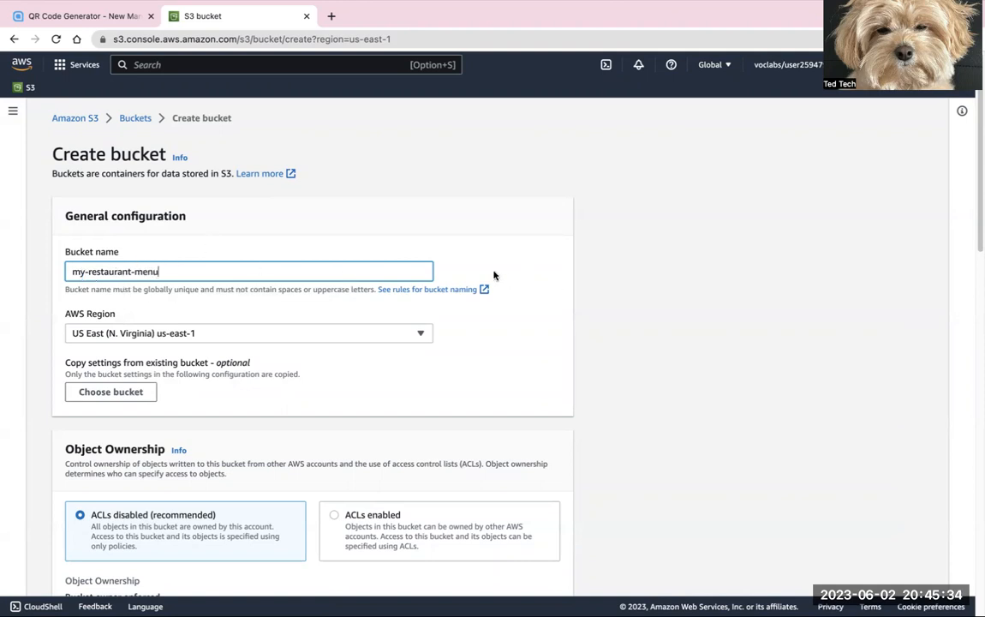
Step: Open the bucket naming rules documentation and examine the recommended, valid but not recommended, and invalid example bucket names
left_click(402, 290)
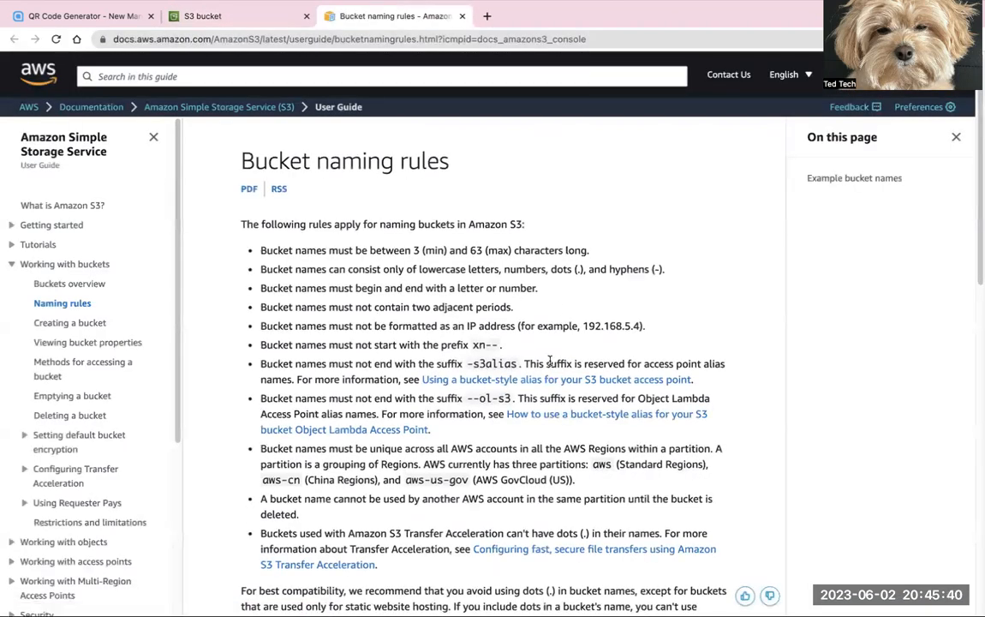
scroll(547, 356, "down", 5)
scroll(548, 360, "down", 2)
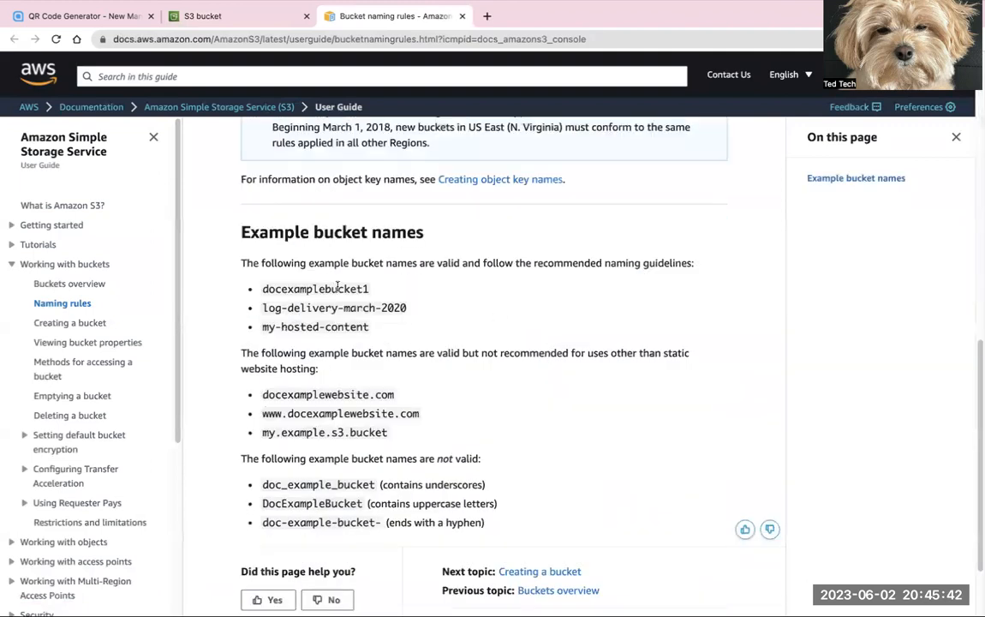
left_click_drag(241, 262, 398, 339)
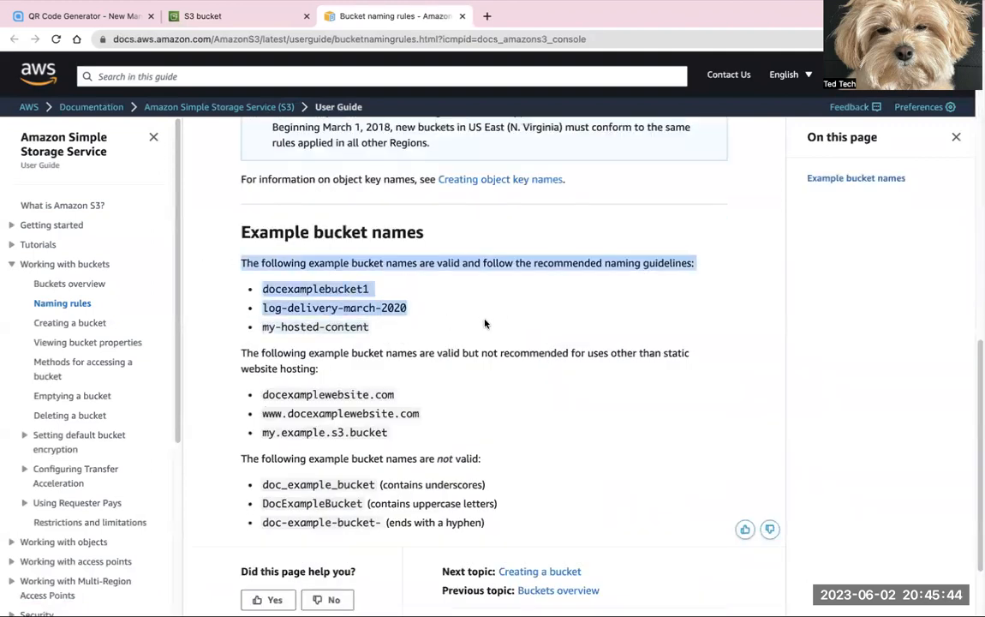
left_click(689, 364)
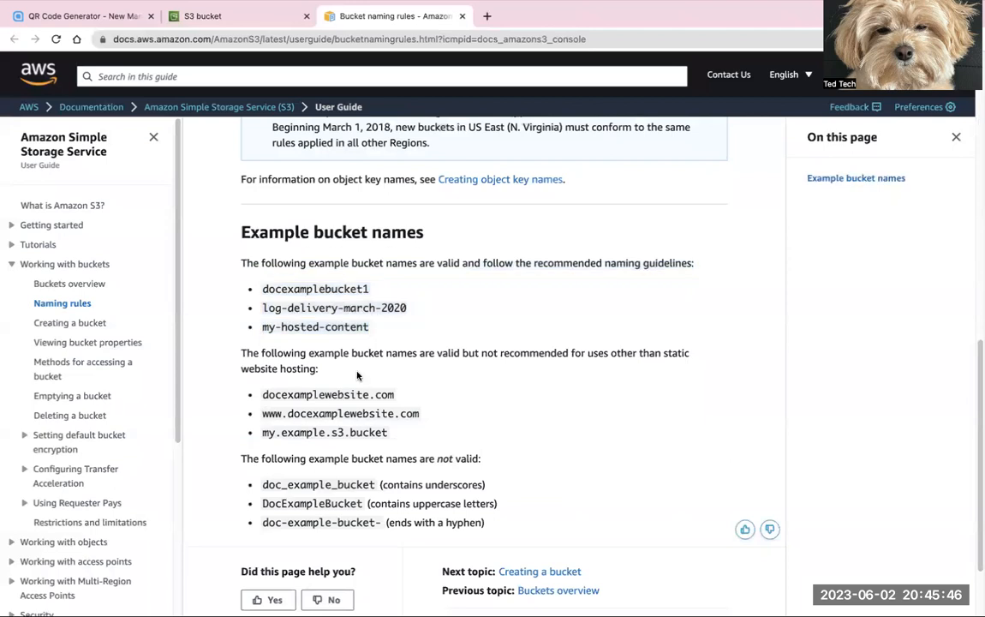
scroll(689, 364, "down", 1)
left_click_drag(241, 309, 541, 486)
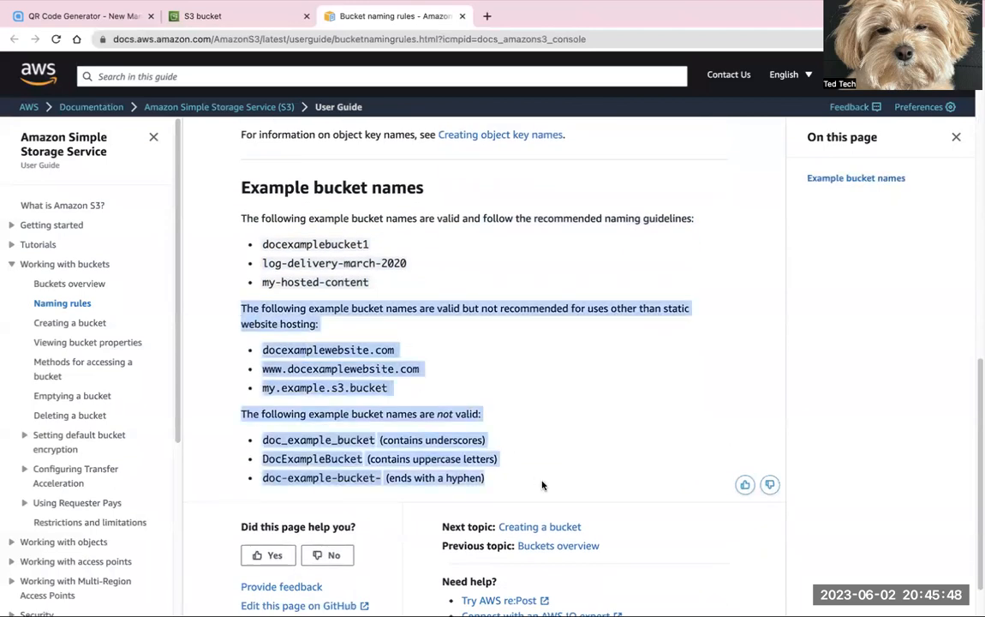
left_click(308, 332)
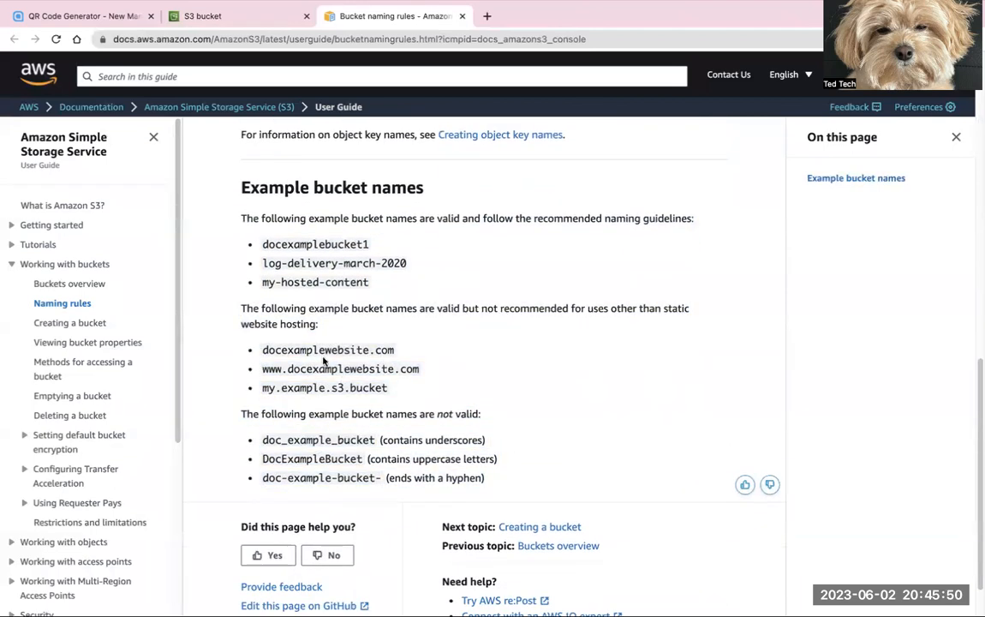
left_click_drag(260, 438, 495, 480)
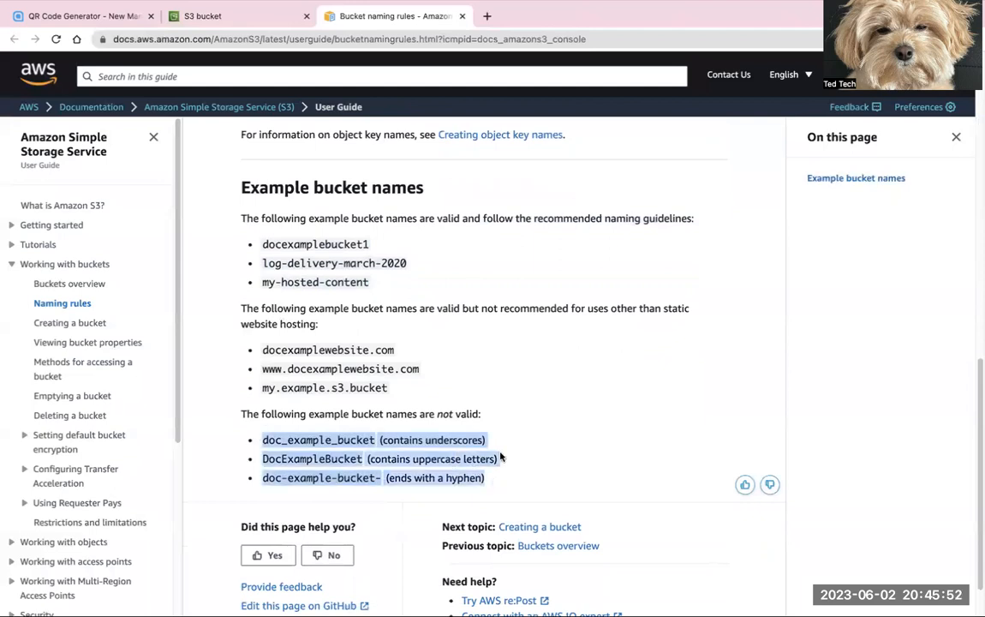
left_click(501, 457)
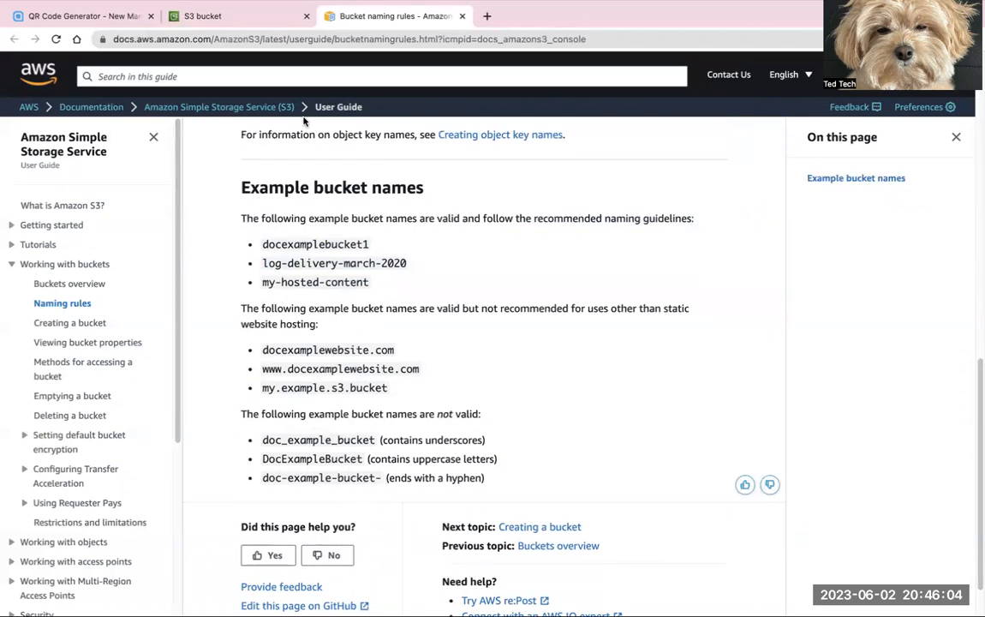
Step: Return to the bucket creation form and create the bucket with the remaining settings at their defaults
left_click(266, 13)
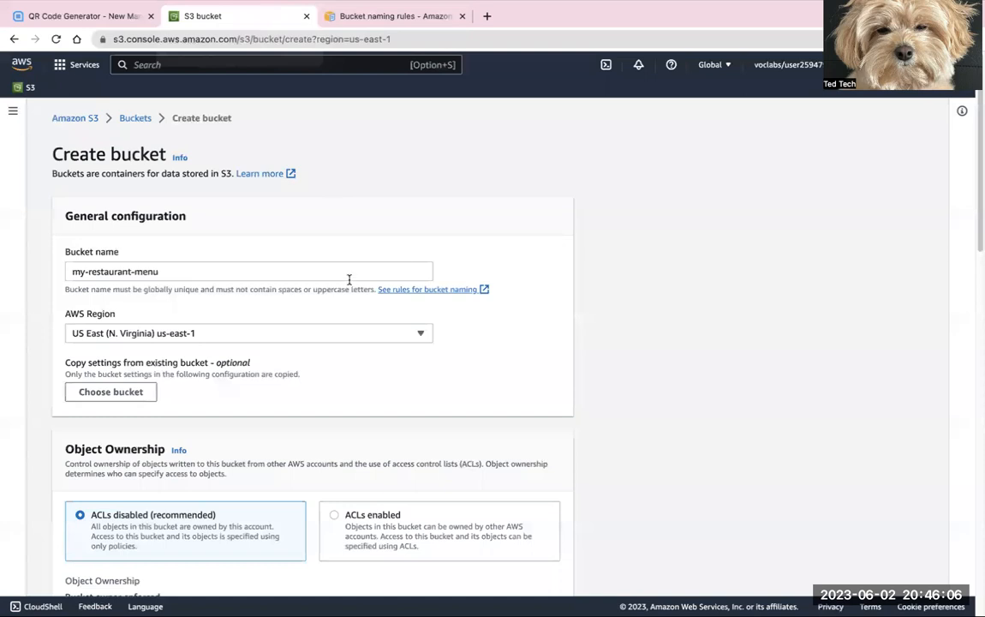
scroll(317, 305, "down", 3)
scroll(316, 304, "down", 15)
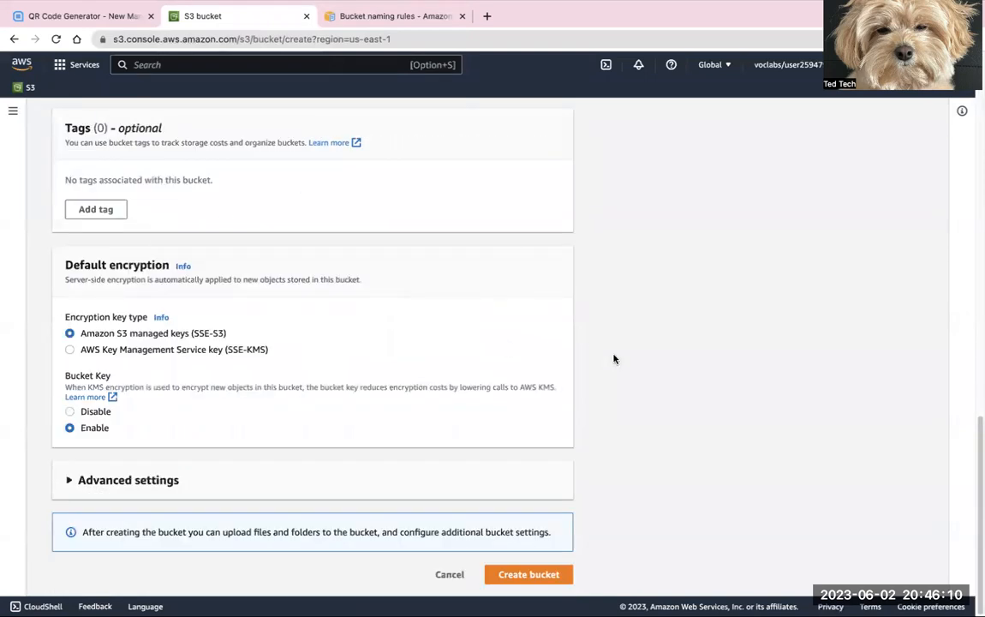
left_click(544, 575)
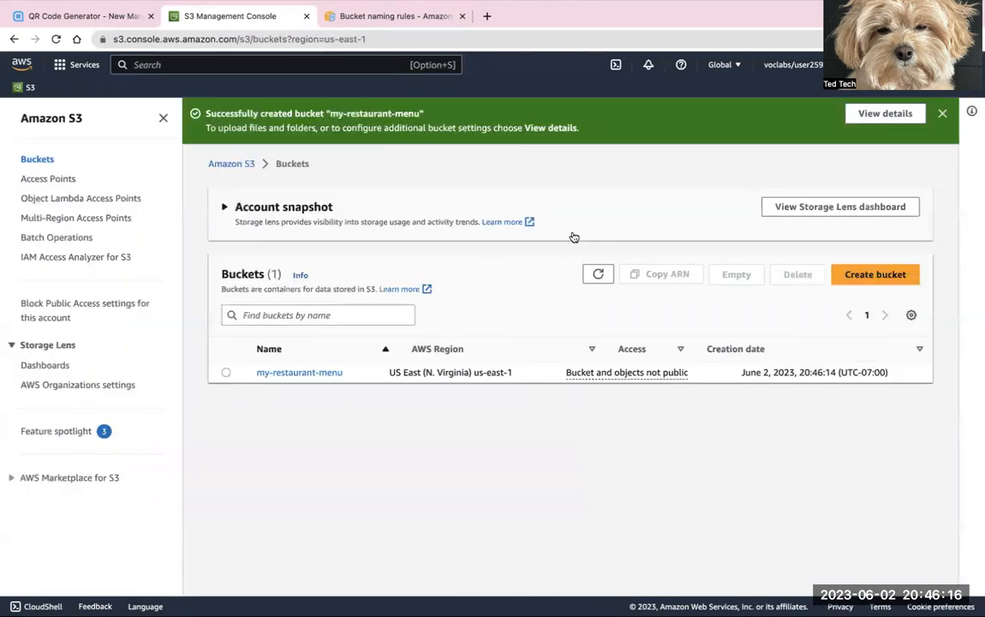
Step: Upload the file 1_menu.jpeg to the my-restaurant-menu bucket and close the upload status page
left_click(226, 372)
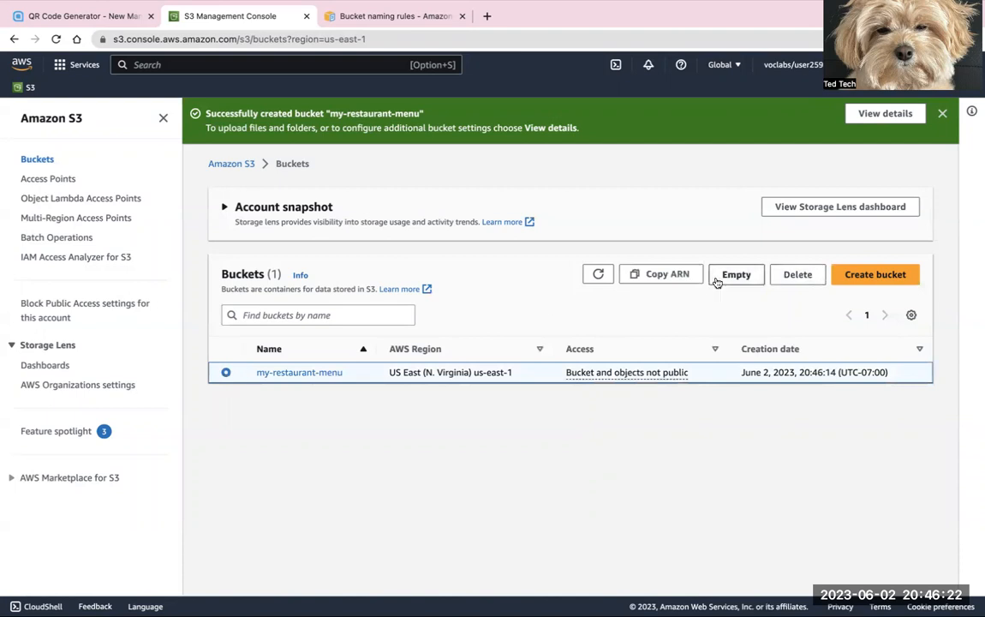
left_click(324, 374)
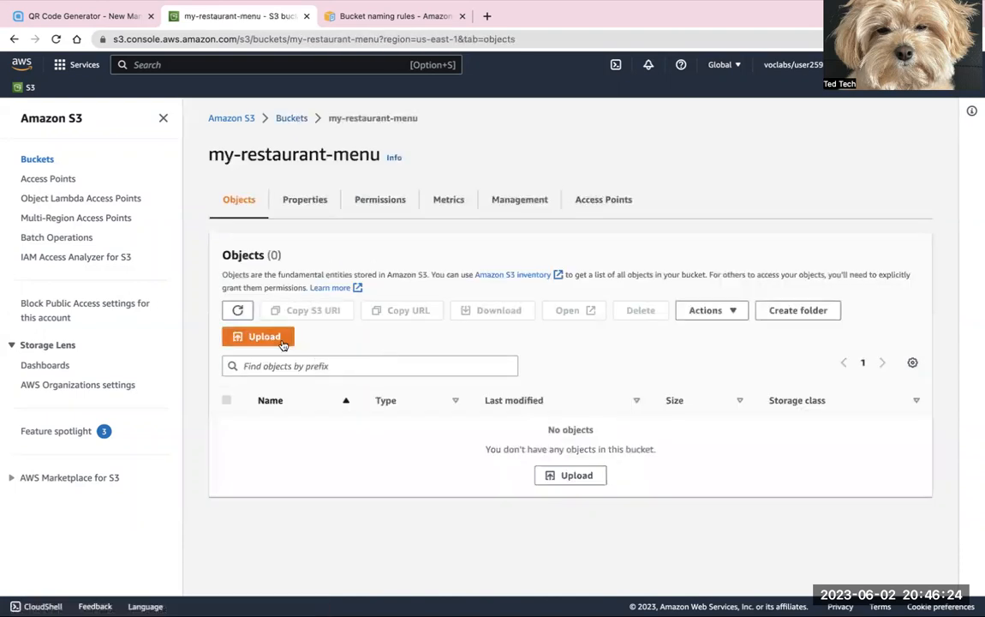
left_click(279, 338)
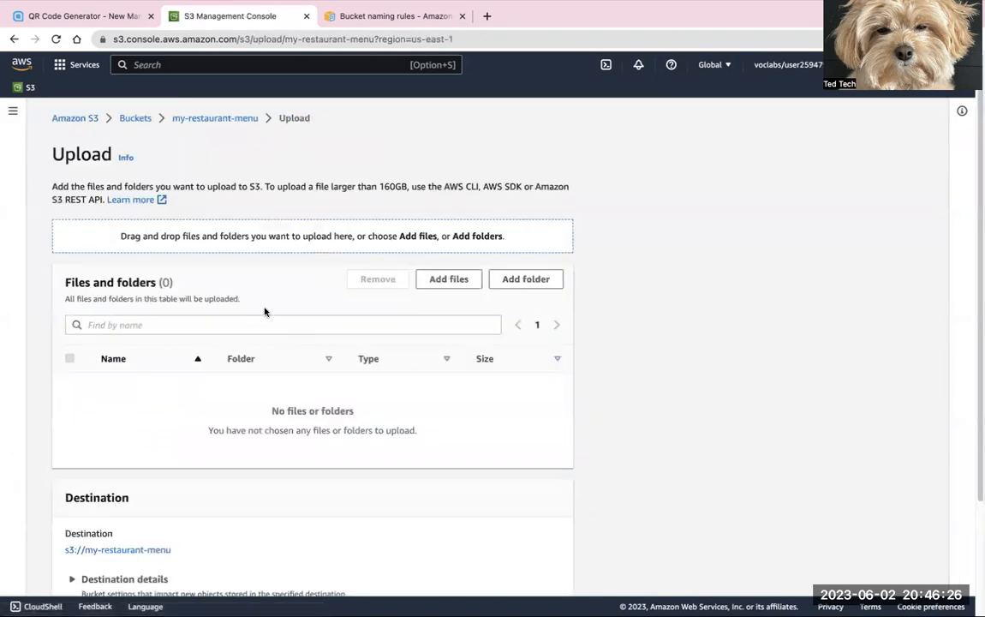
left_click(459, 283)
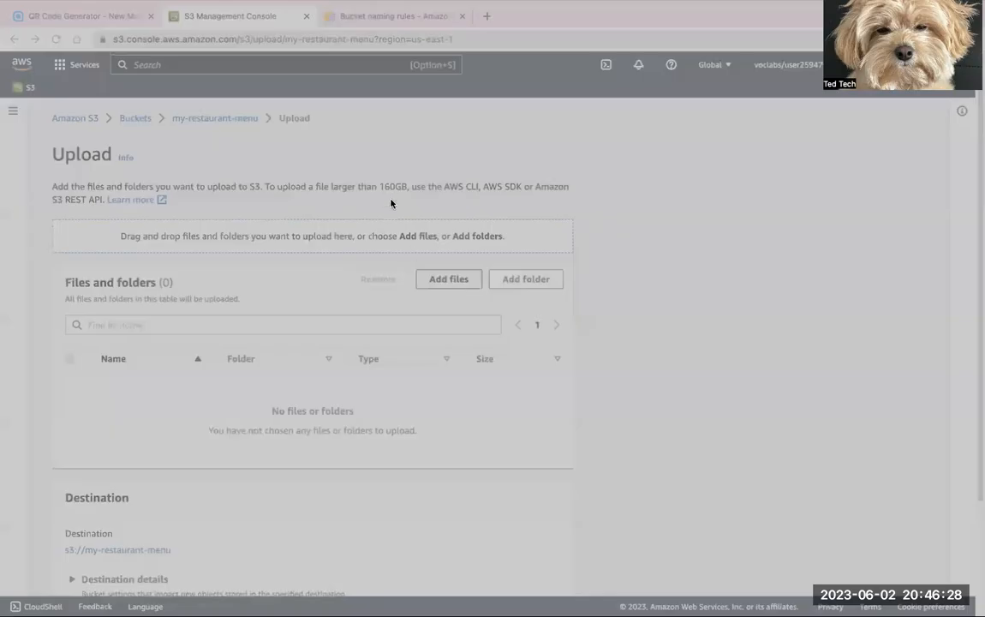
left_click(705, 453)
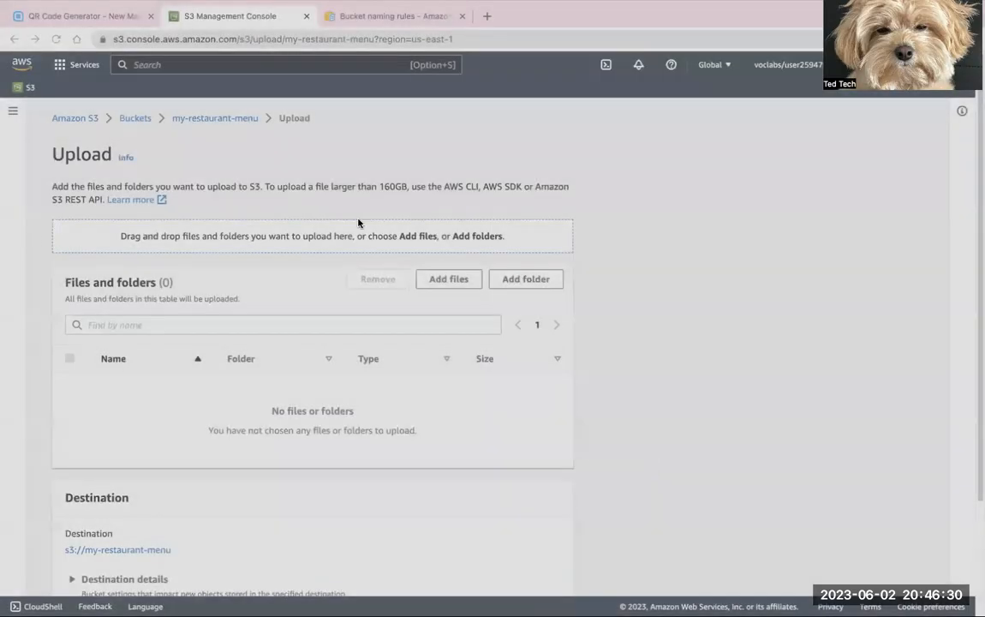
scroll(182, 424, "down", 2)
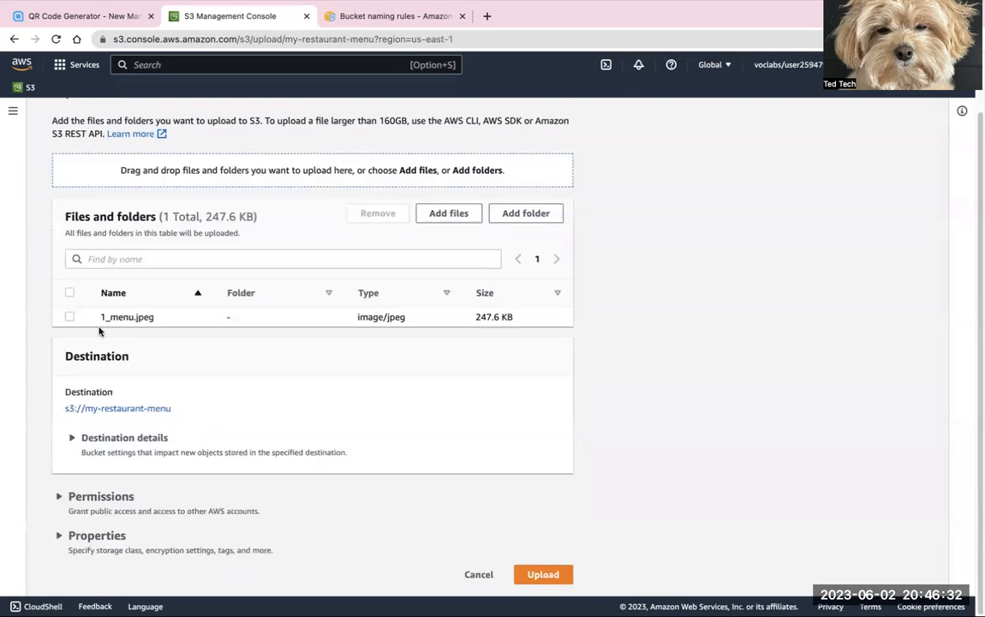
left_click(543, 575)
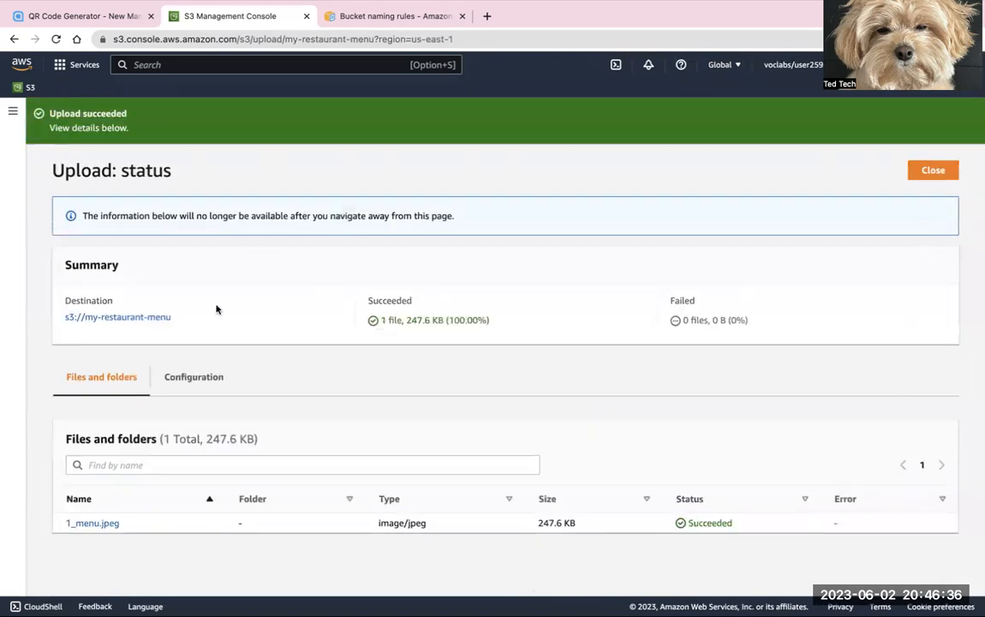
left_click(938, 170)
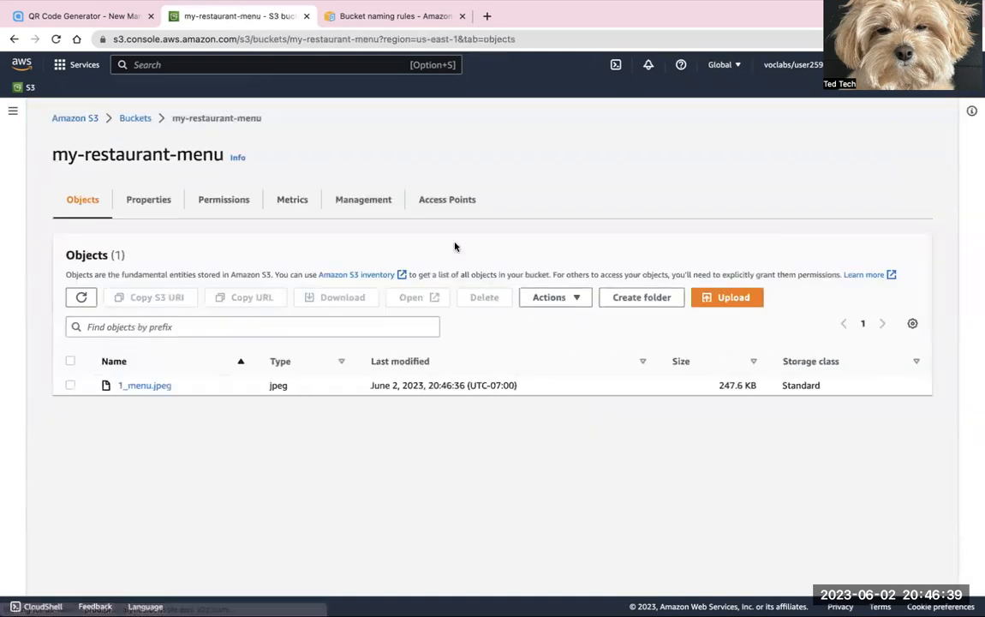
Step: Copy the object URL of 1_menu.jpeg and open it in a new browser tab to test public access
left_click(70, 385)
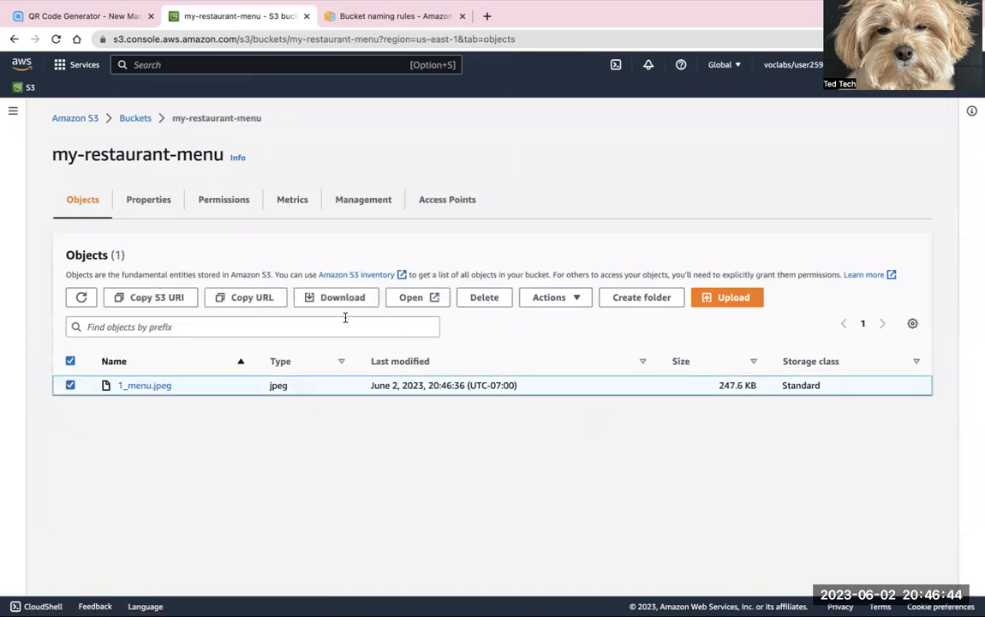
left_click(259, 304)
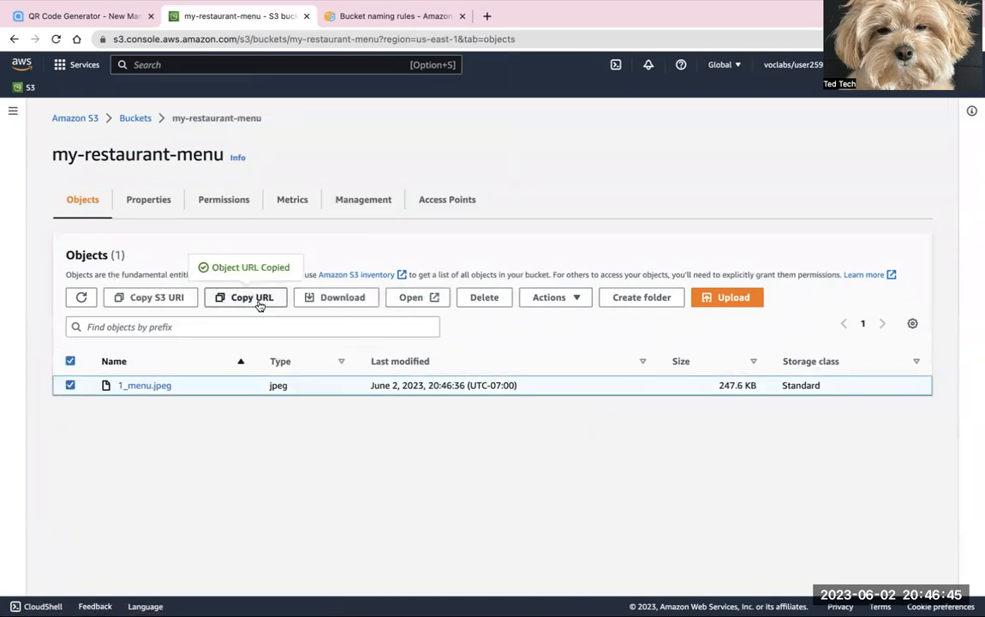
left_click(486, 16)
key("super+v")
key("Return")
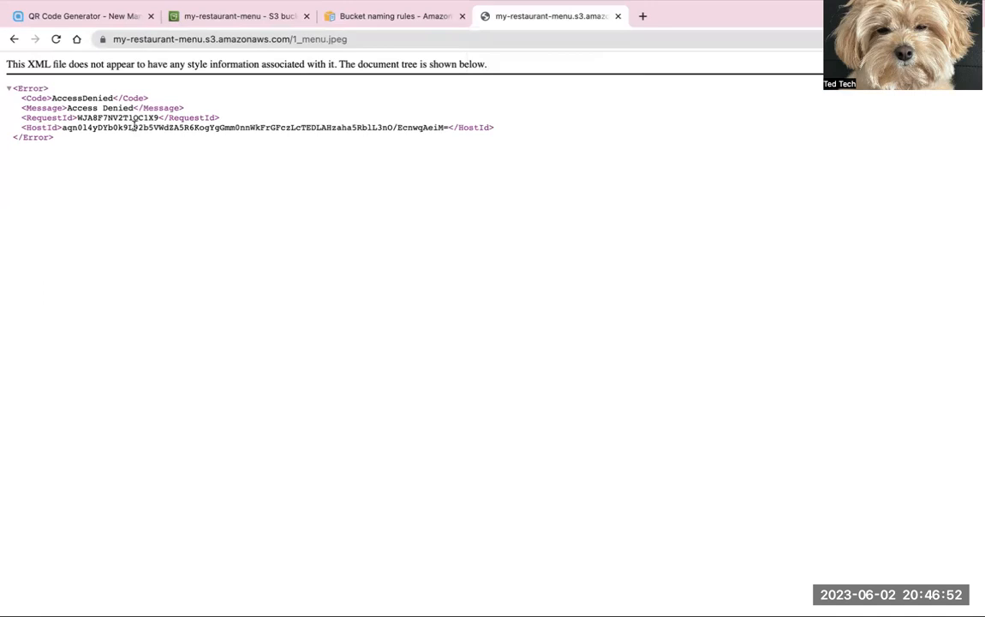
Step: Turn off Block all public access in the my-restaurant-menu bucket's permissions and save, entering "confirm" to approve the change
left_click(236, 17)
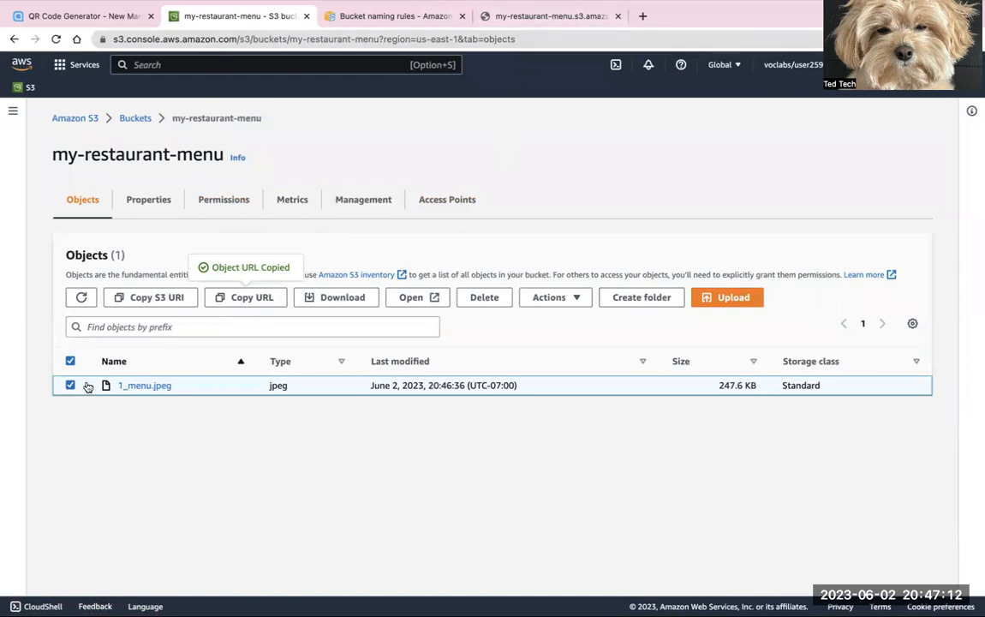
left_click(223, 200)
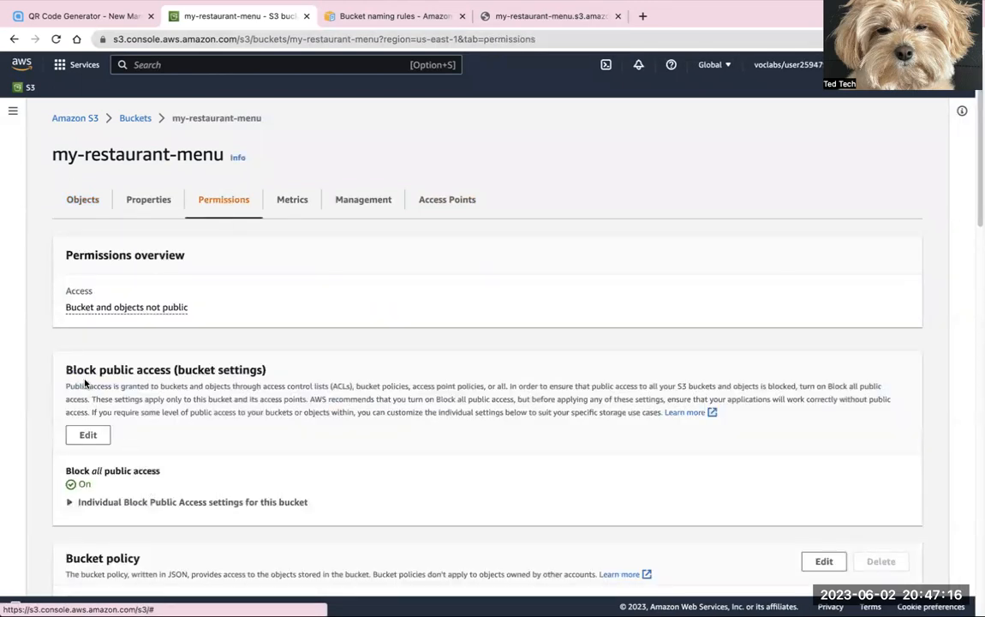
left_click(89, 434)
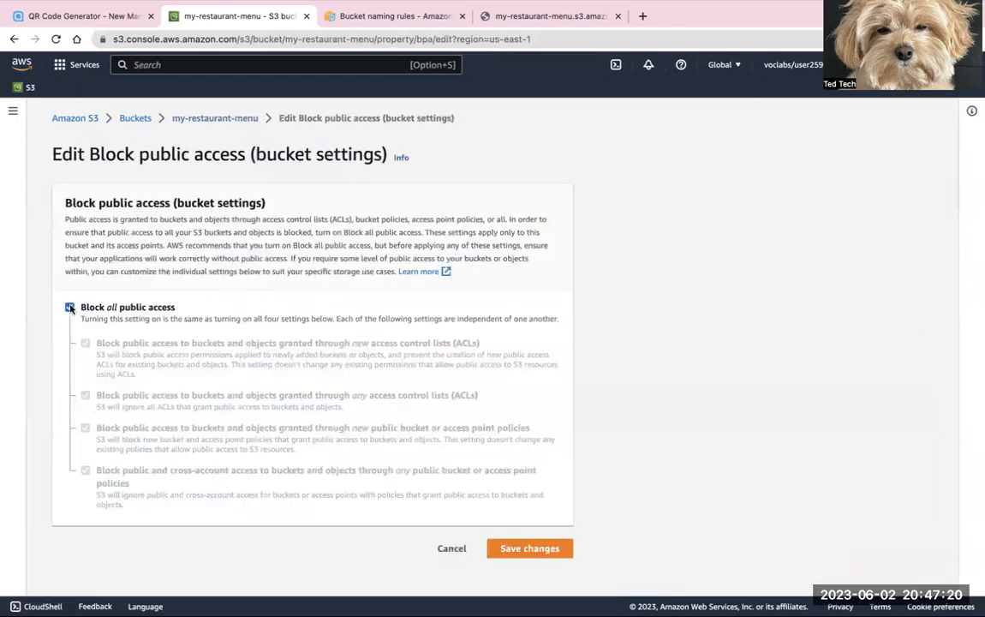
left_click(70, 307)
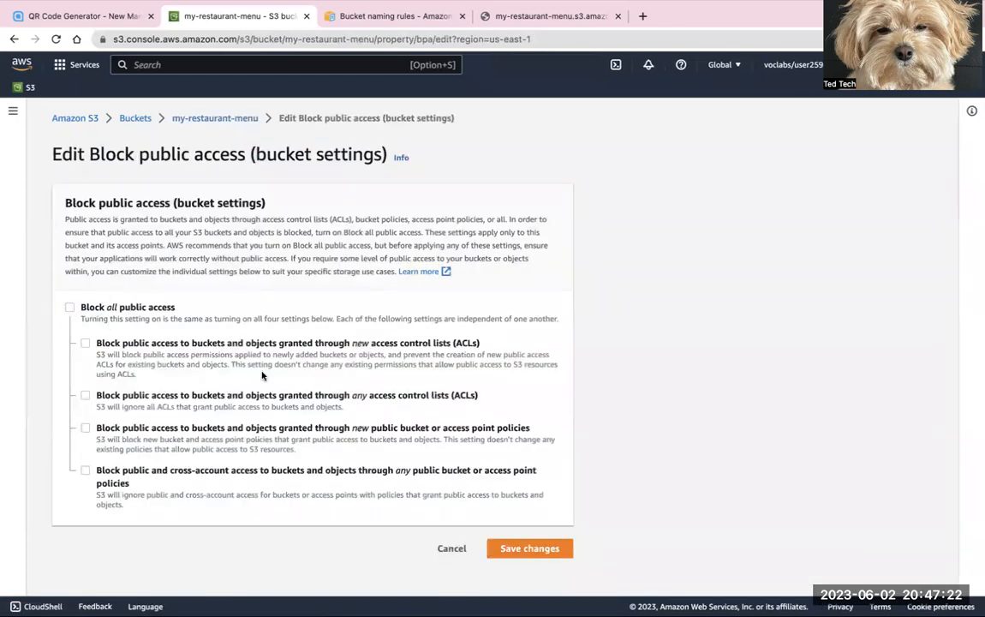
left_click(531, 548)
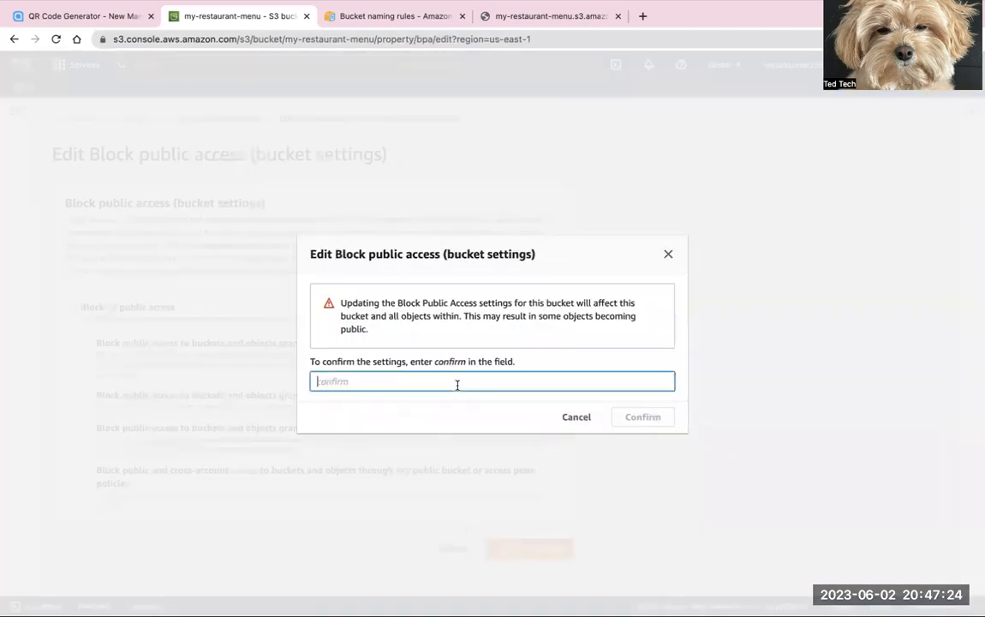
type("confirm")
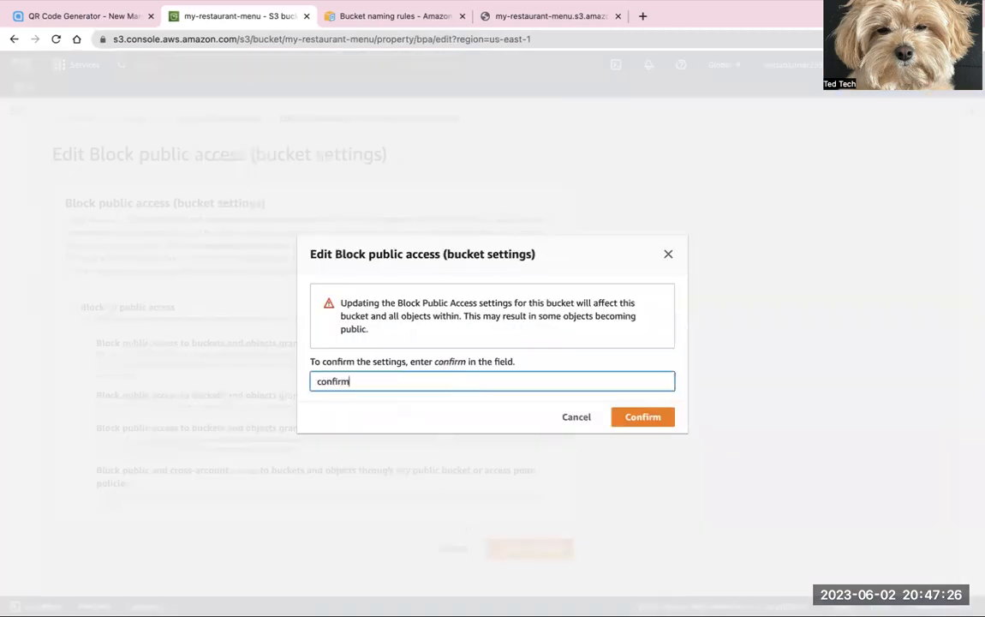
left_click(631, 420)
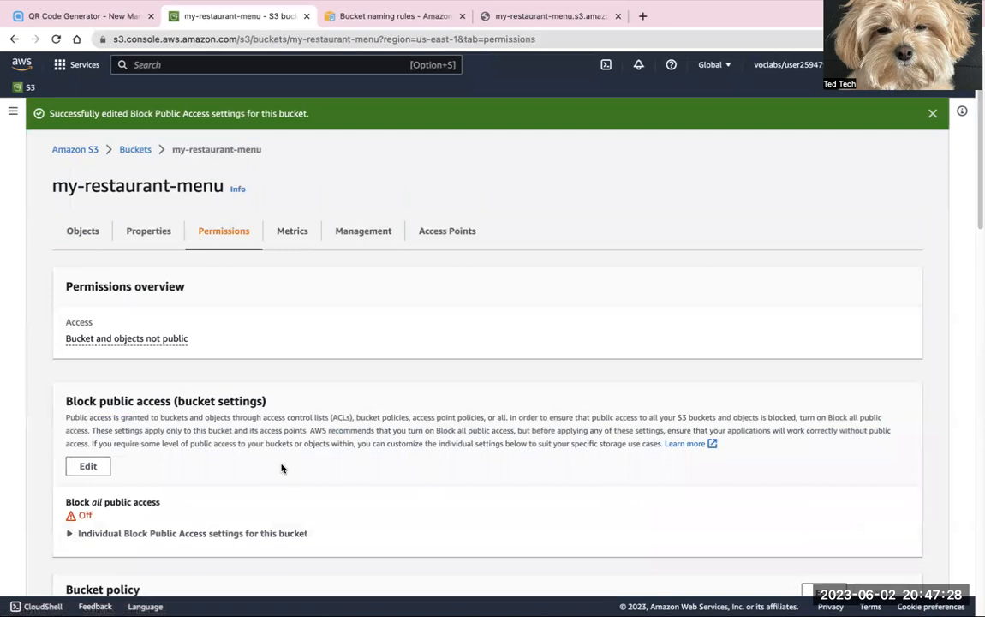
Step: Enable ACLs in the bucket's Object Ownership settings with Bucket owner preferred, acknowledge that ACLs will be restored, and save
scroll(281, 468, "down", 5)
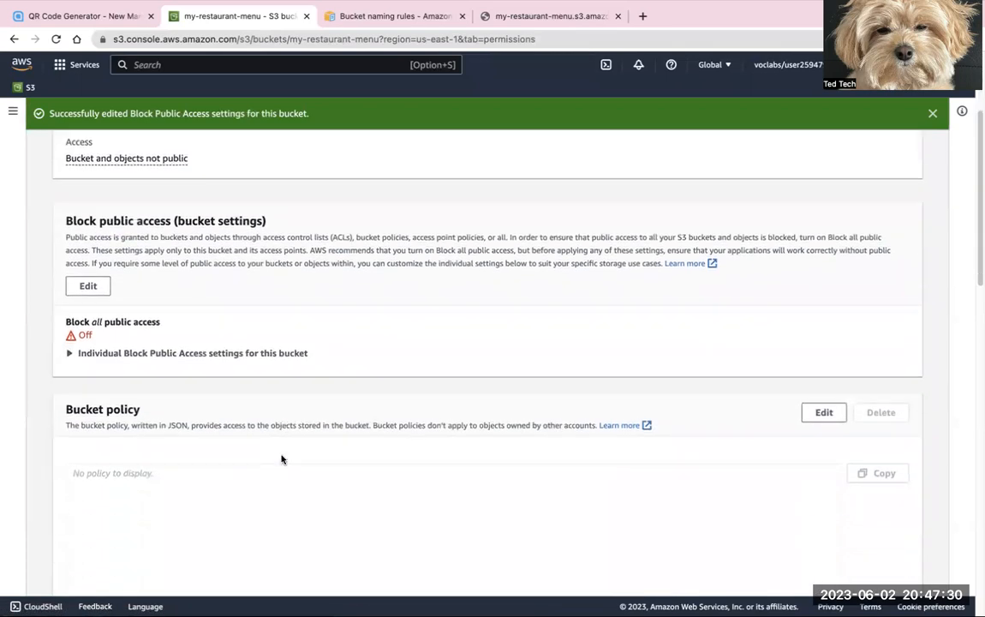
scroll(281, 454, "down", 3)
scroll(281, 460, "down", 2)
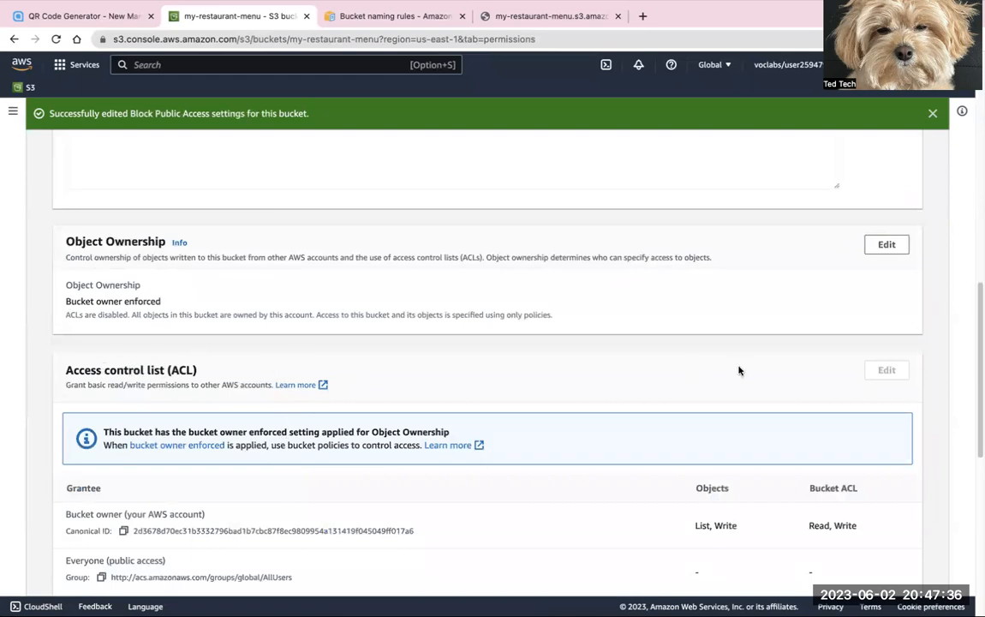
scroll(501, 443, "down", 3)
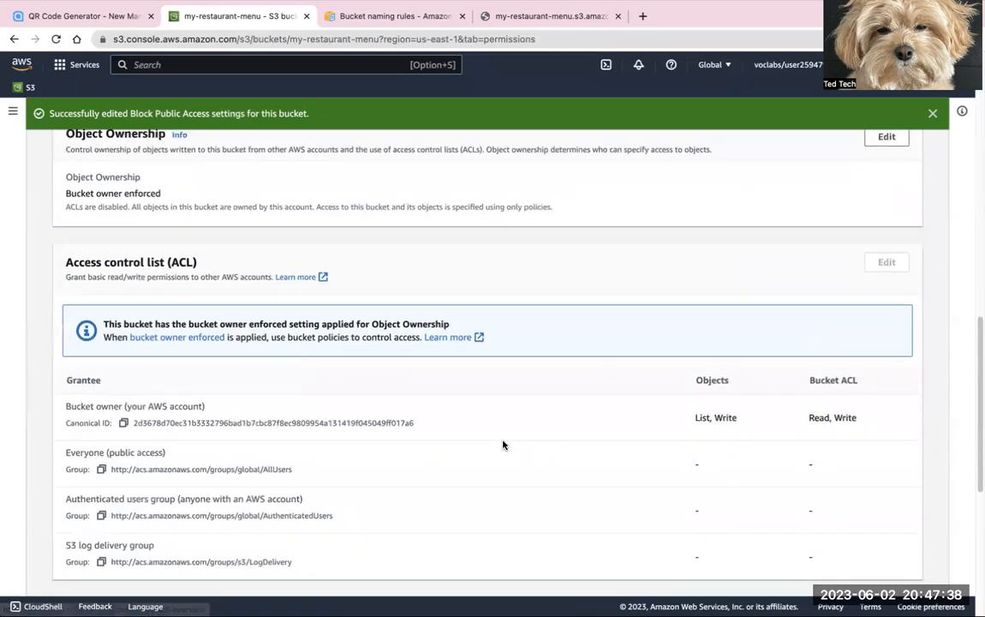
scroll(504, 444, "up", 3)
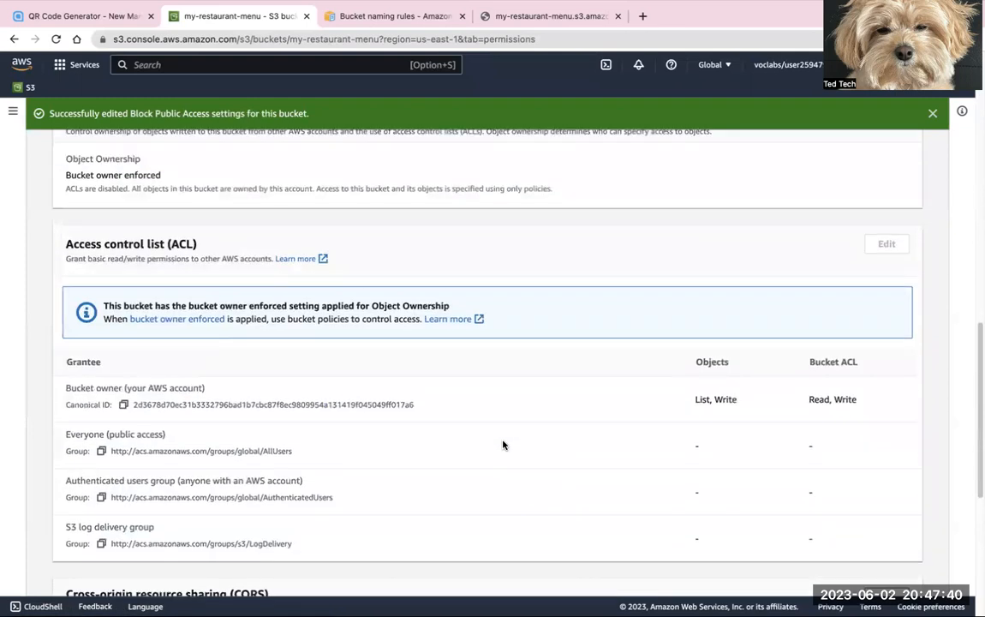
scroll(620, 479, "up", 1)
scroll(620, 478, "up", 2)
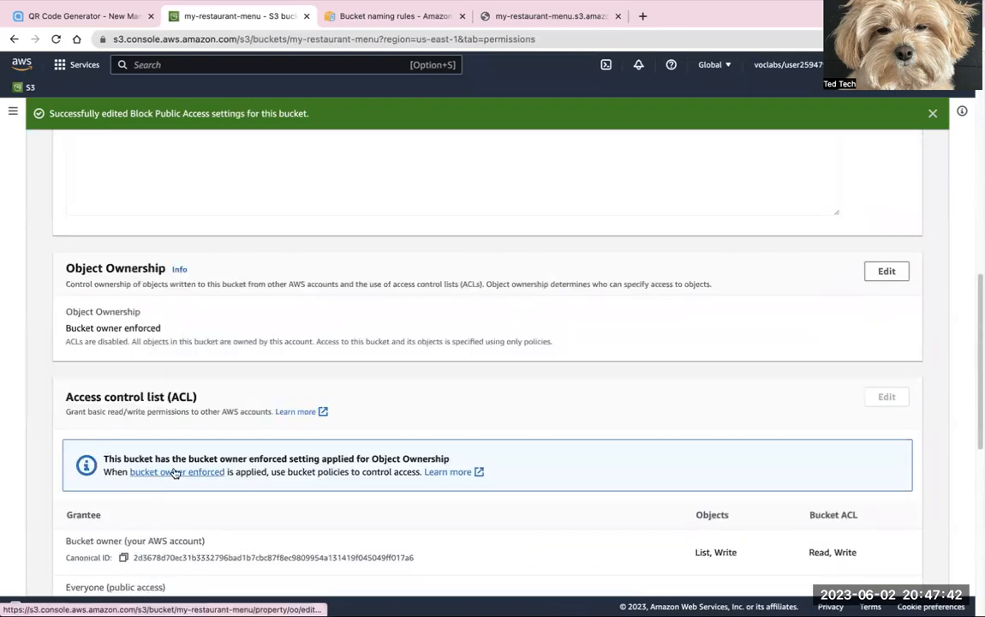
left_click(177, 471)
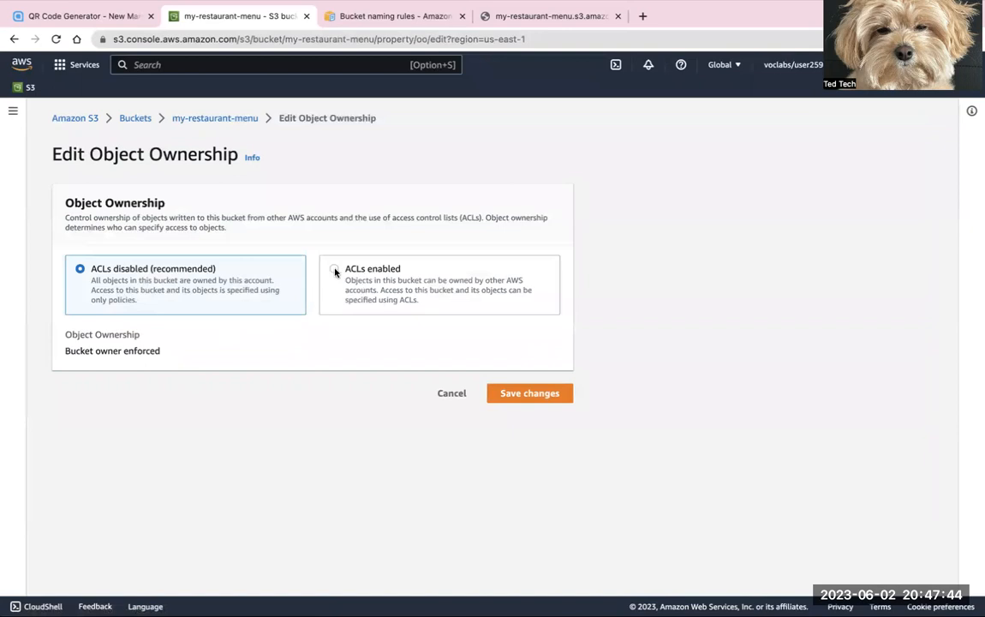
left_click(374, 308)
scroll(490, 347, "down", 3)
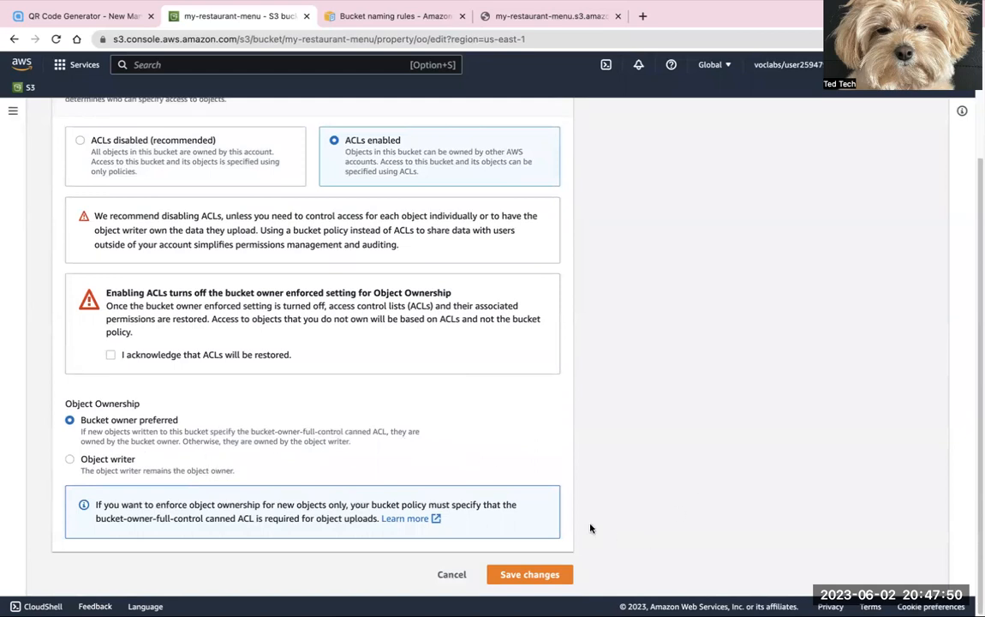
left_click(563, 582)
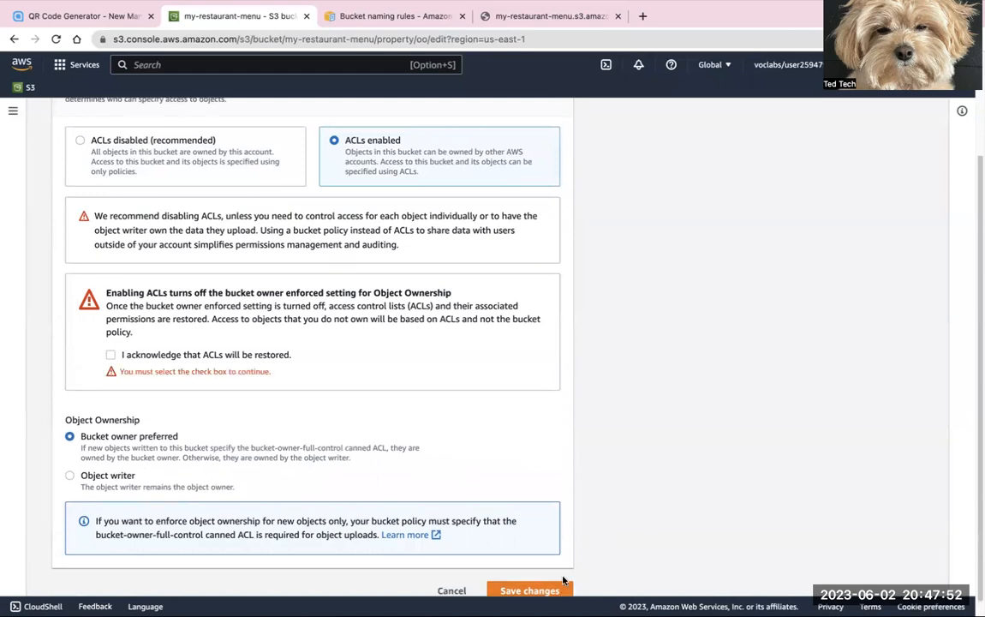
left_click(110, 355)
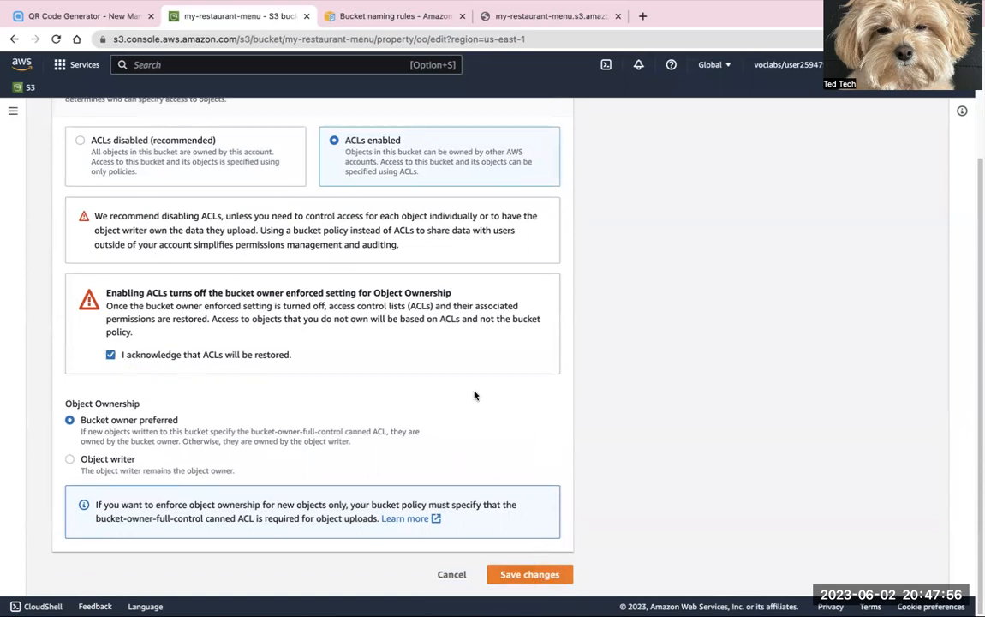
left_click(571, 573)
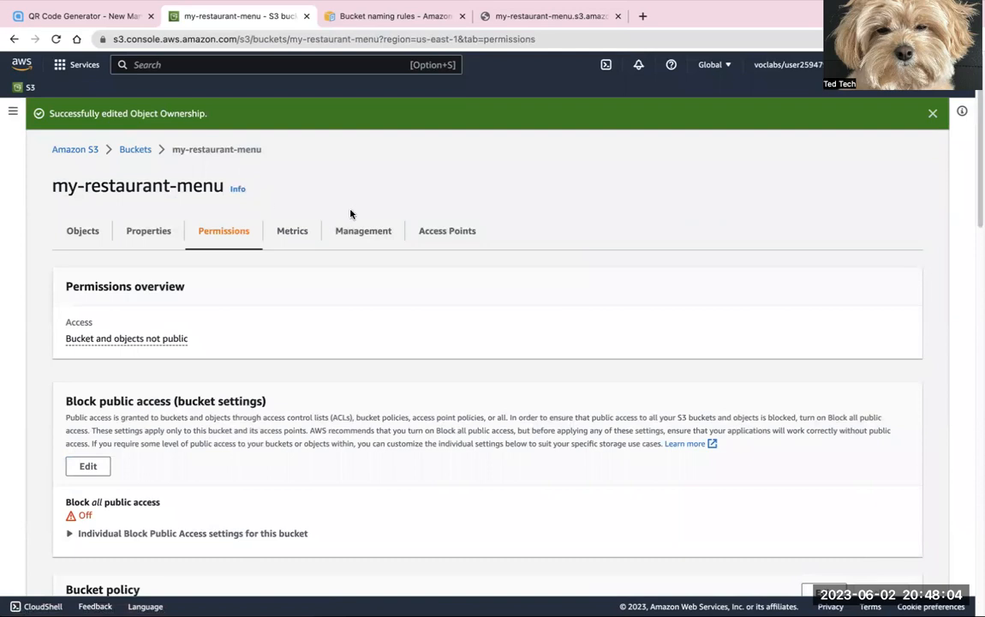
Step: Make the object 1_menu.jpeg public using ACL and close the status page
left_click(83, 230)
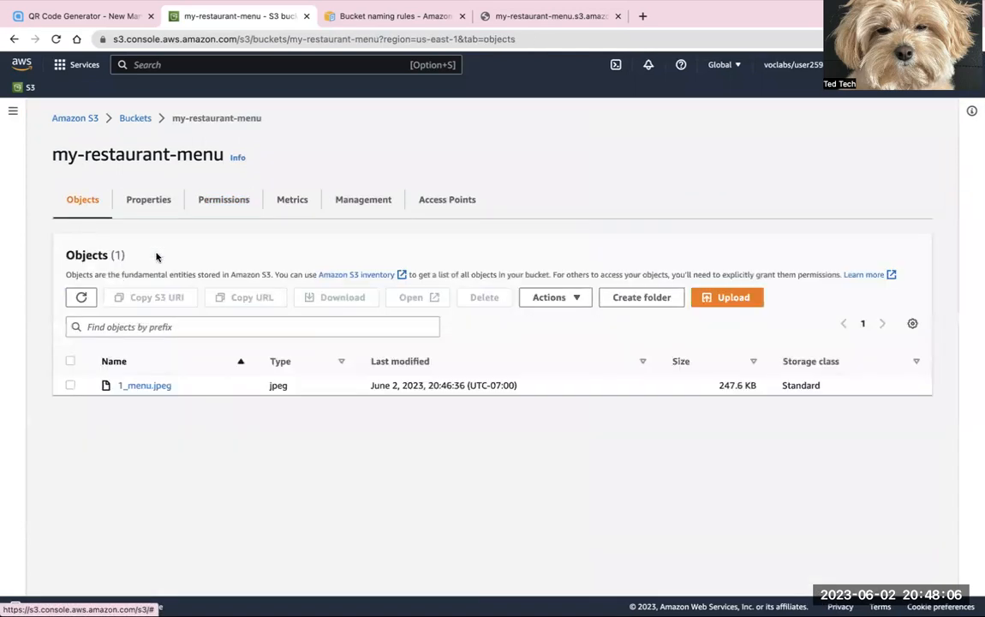
left_click(70, 361)
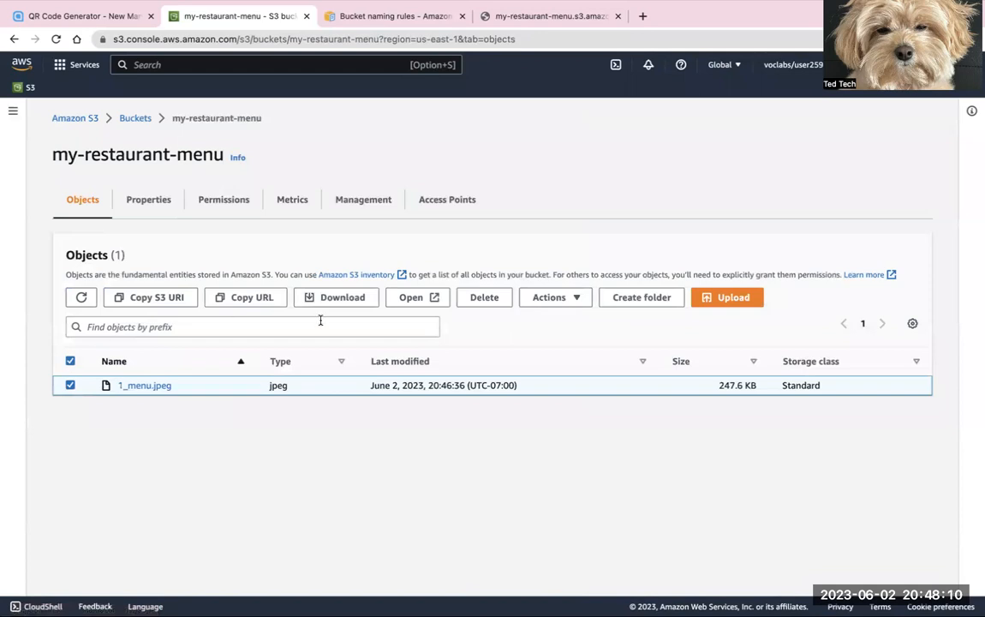
left_click(566, 297)
scroll(590, 349, "down", 1)
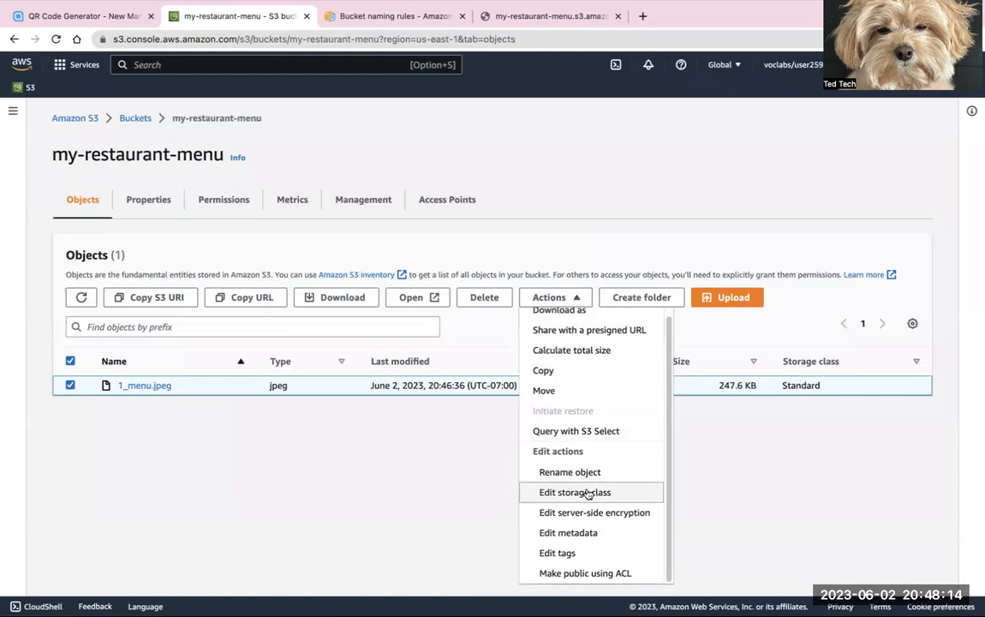
left_click(581, 574)
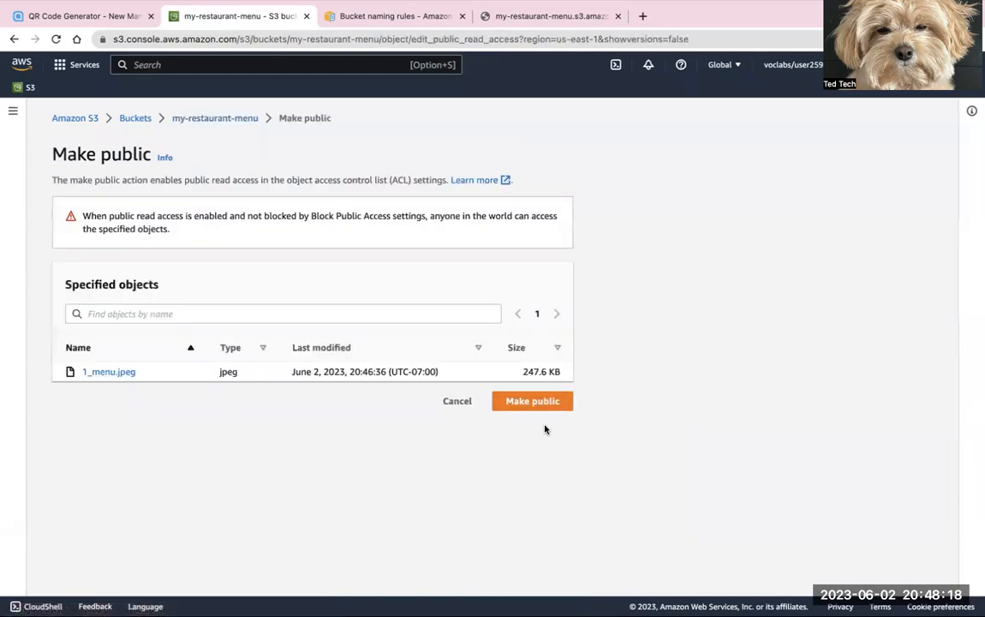
left_click(535, 400)
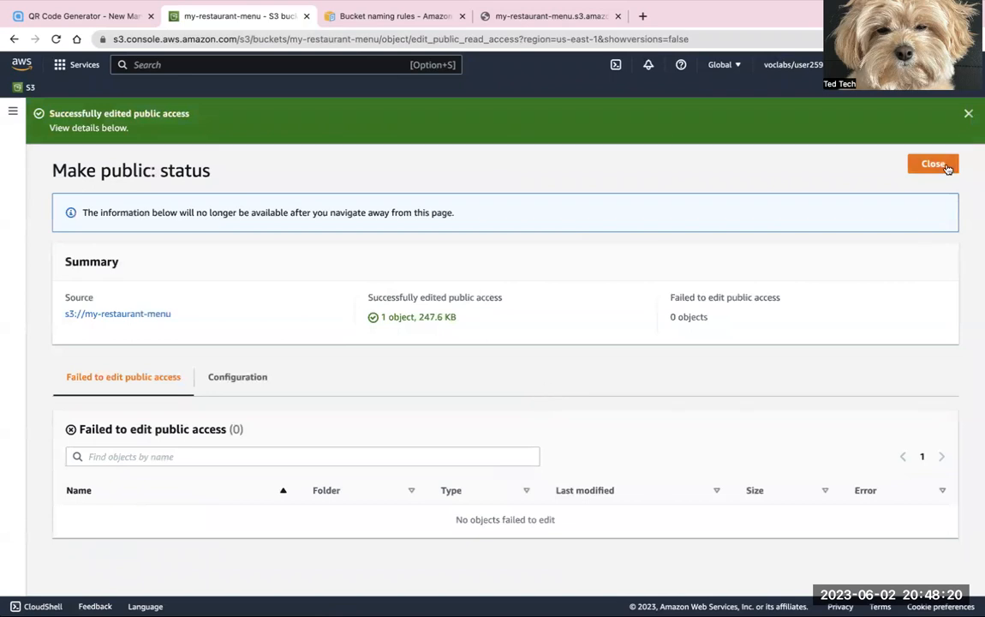
left_click(933, 164)
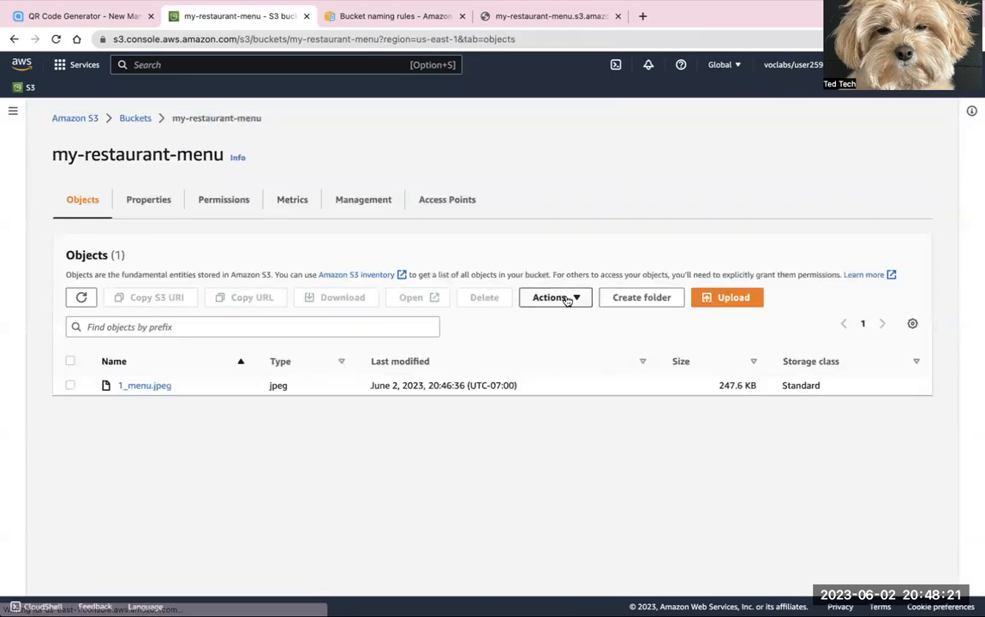
Step: Copy the object URL of 1_menu.jpeg and reload the browser tab already opened on that URL
left_click(72, 387)
left_click(242, 299)
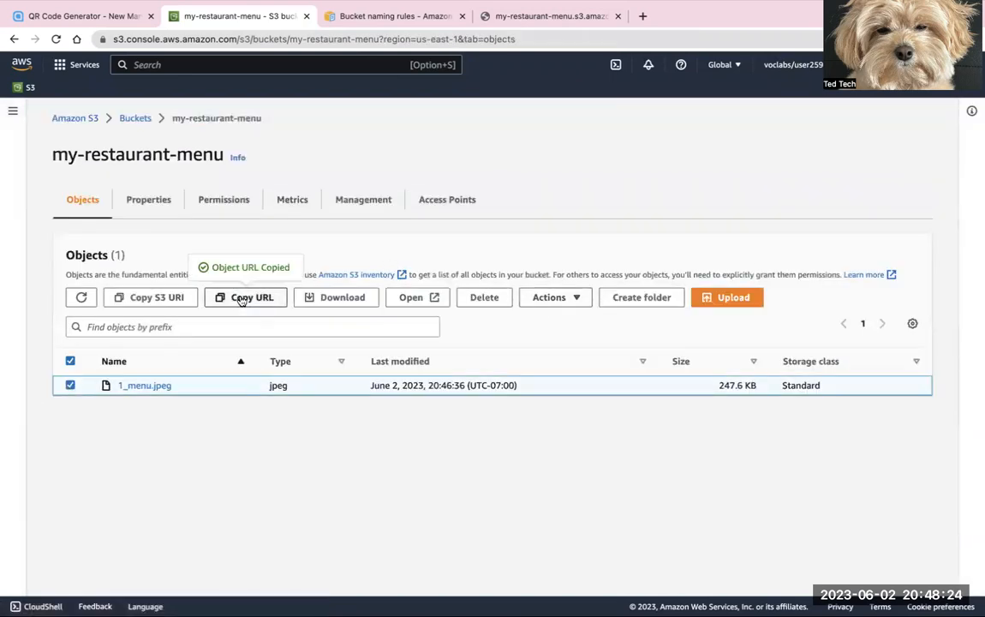
left_click(497, 17)
left_click(56, 39)
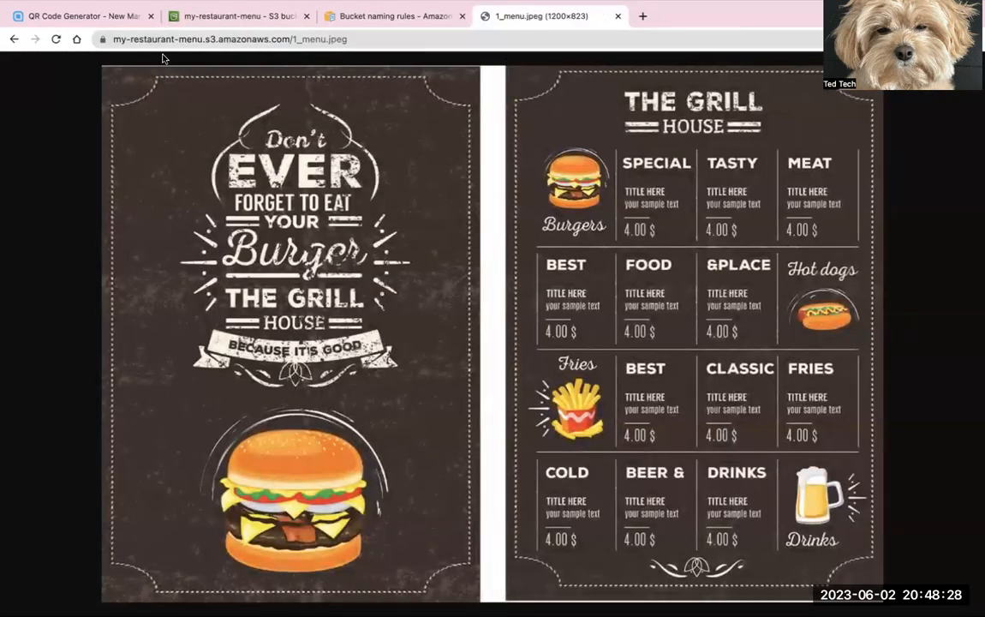
Step: Open the menu image's URL in a new incognito window to test public access
left_click(356, 38)
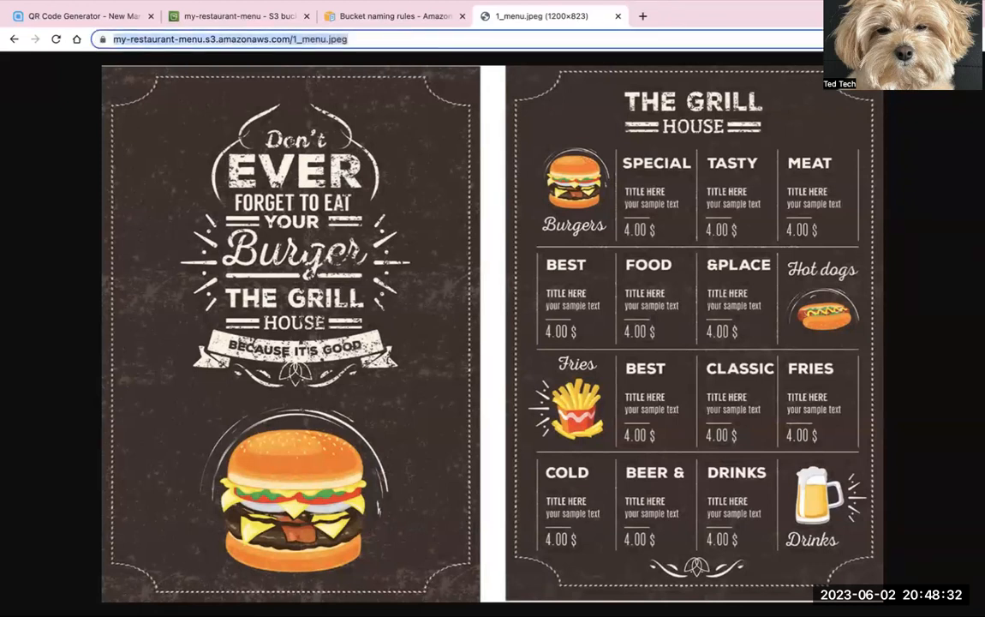
left_click(972, 40)
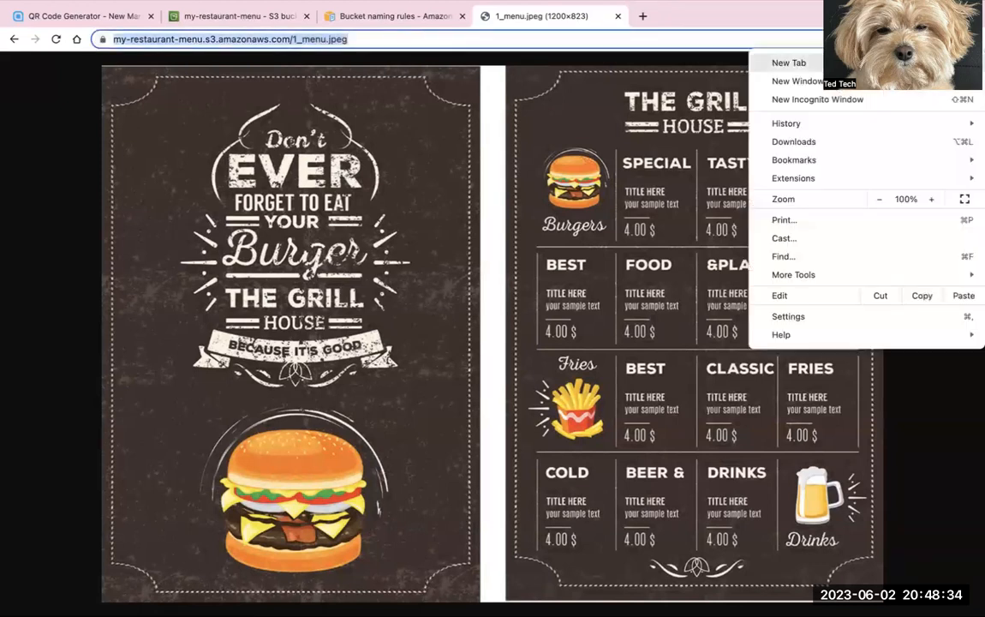
left_click(910, 101)
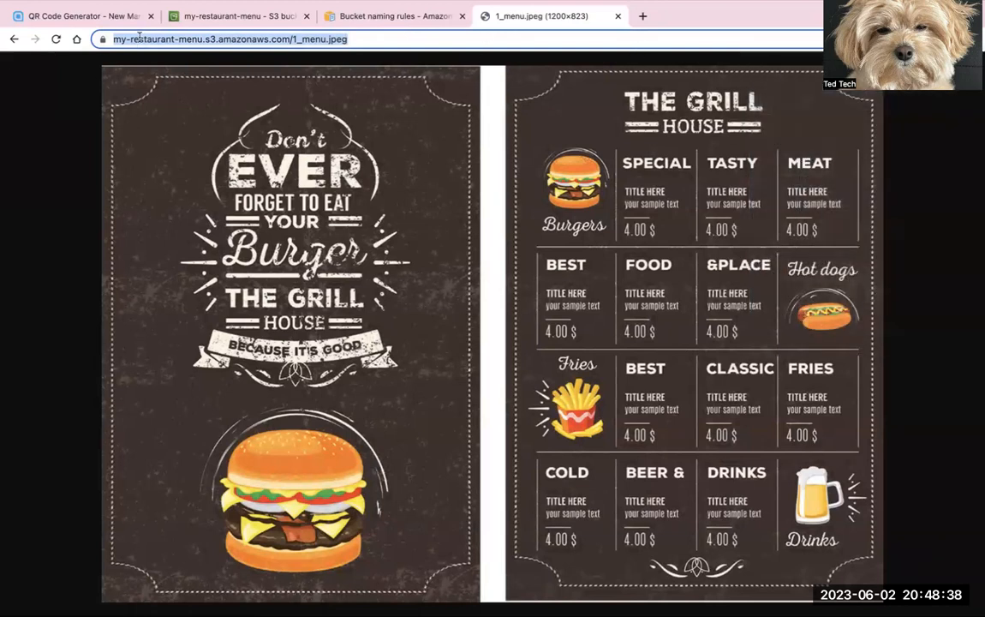
key("super+v")
key("Return")
mouse_move(32, 14)
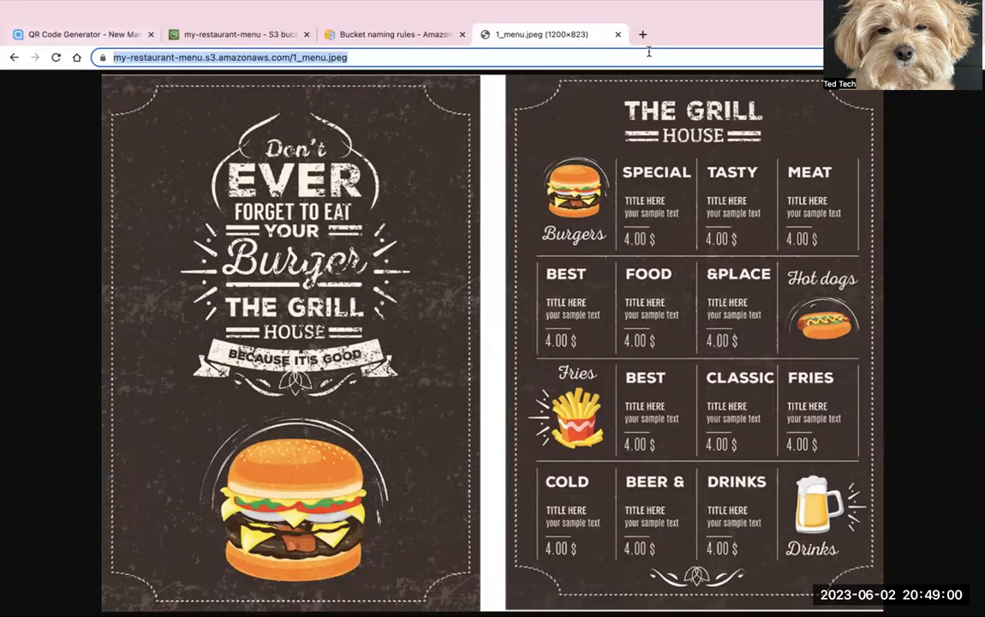
Step: Search Google for "qr code generator" in a new browser tab
left_click(642, 35)
type("code")
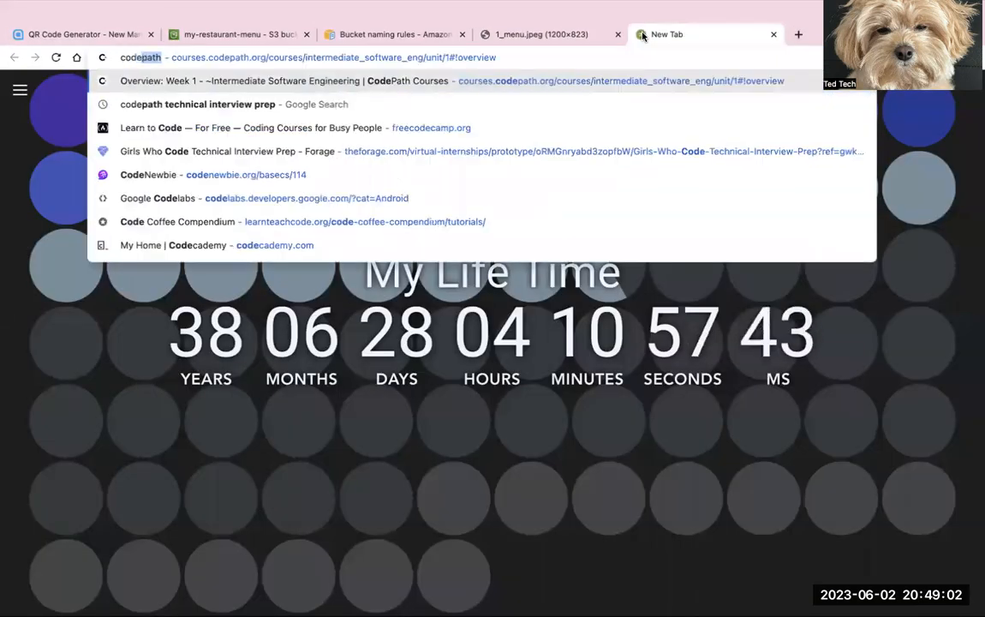
key("BackSpace")
key("BackSpace")
key("BackSpace")
key("BackSpace")
type("qr")
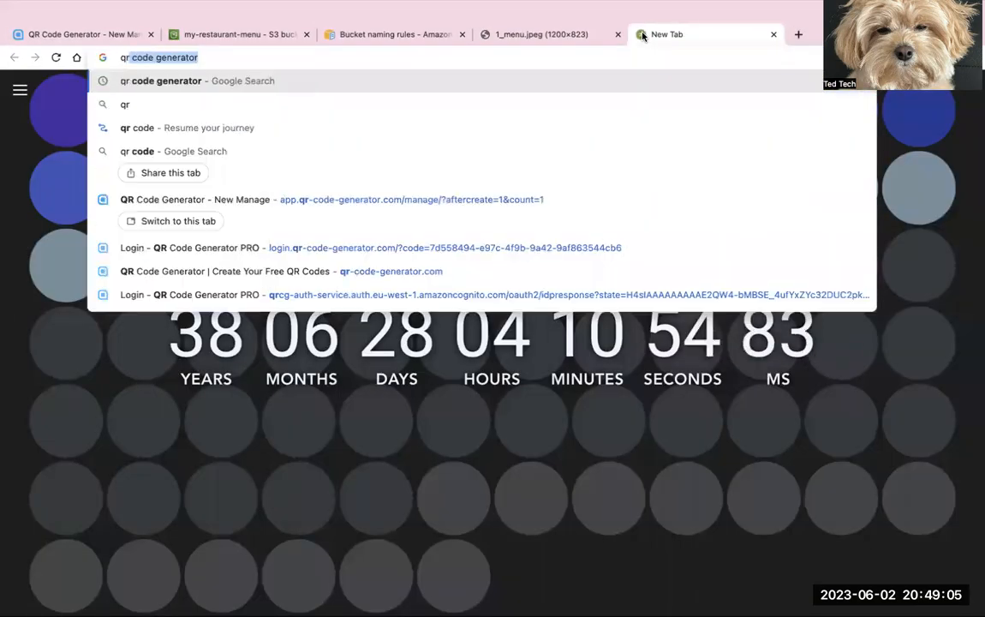
key("Return")
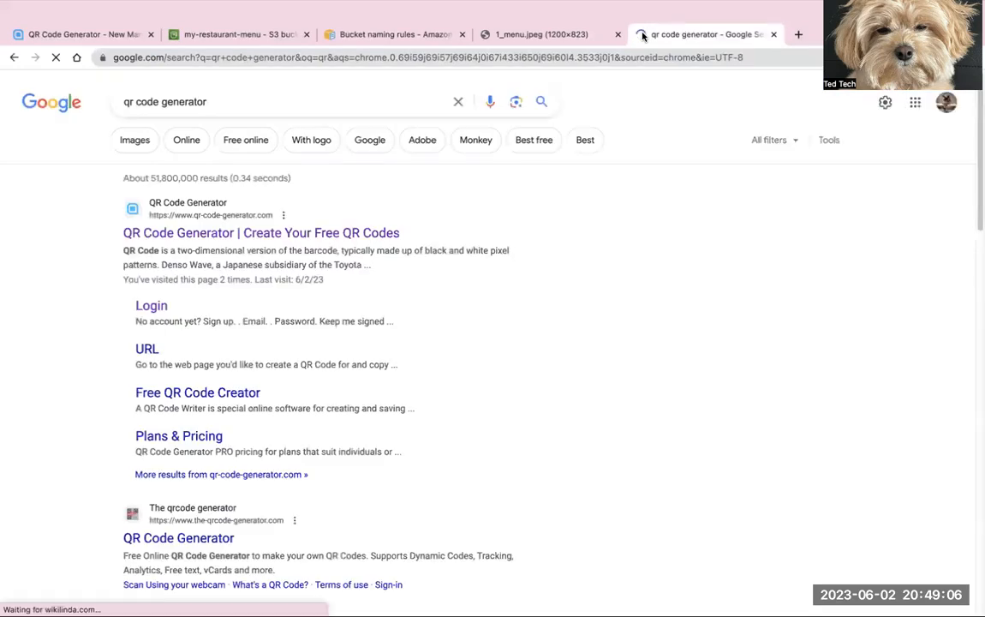
scroll(61, 360, "down", 1)
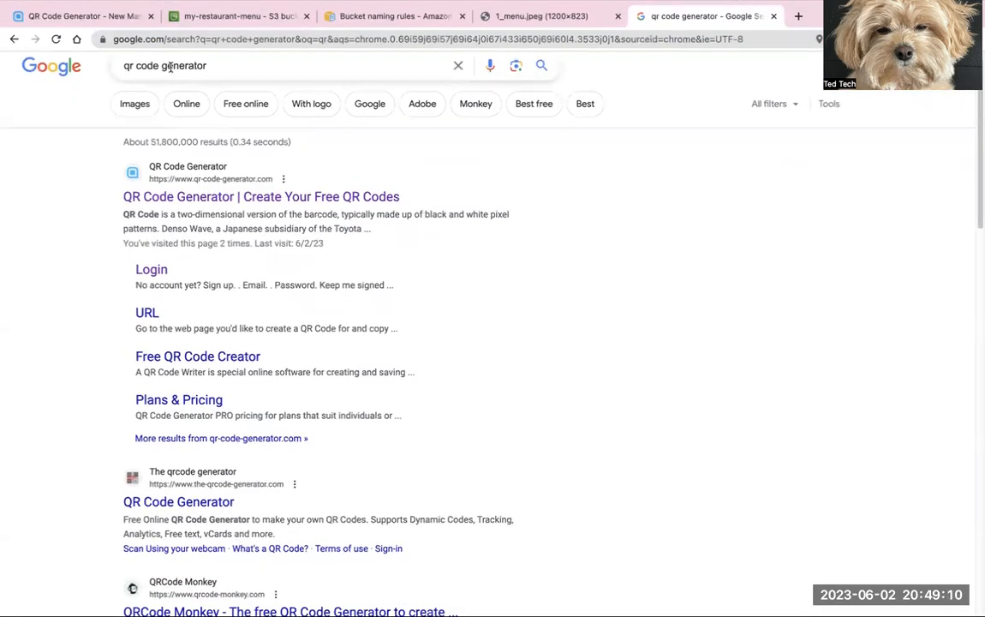
left_click(112, 17)
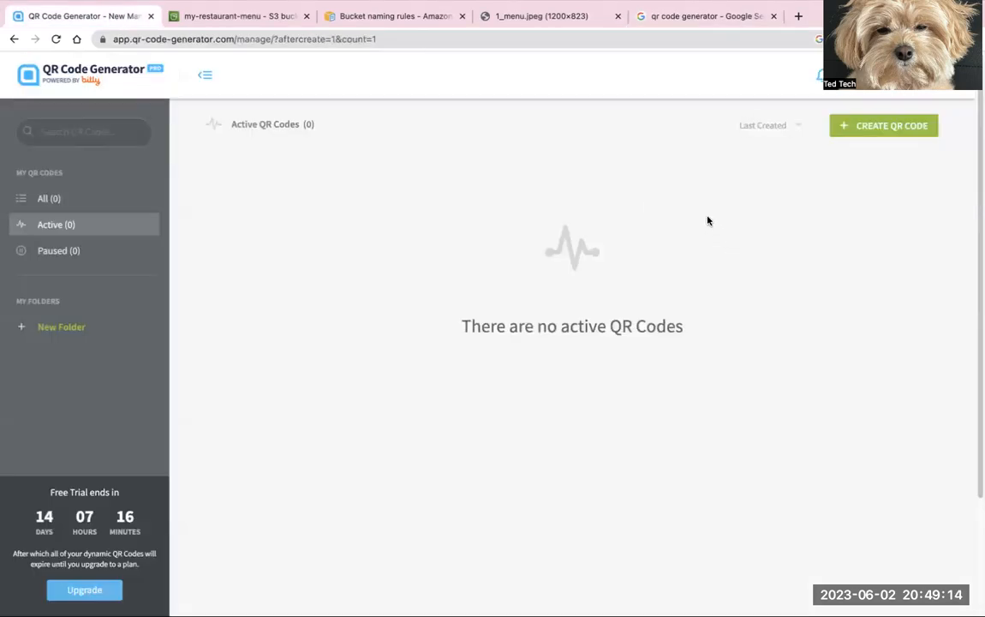
left_click(911, 125)
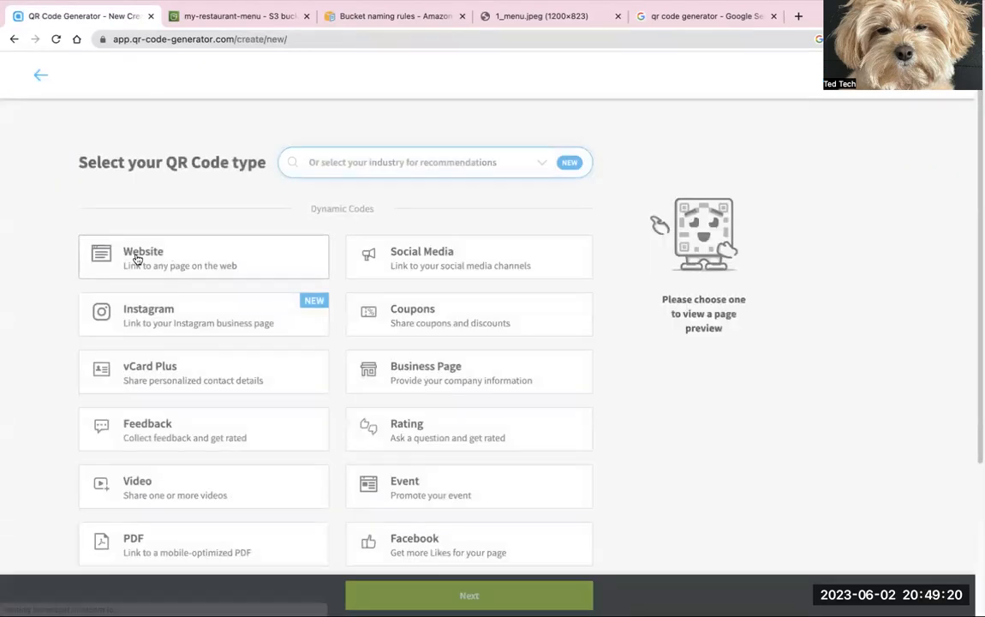
left_click(168, 259)
scroll(142, 258, "down", 2)
left_click(454, 595)
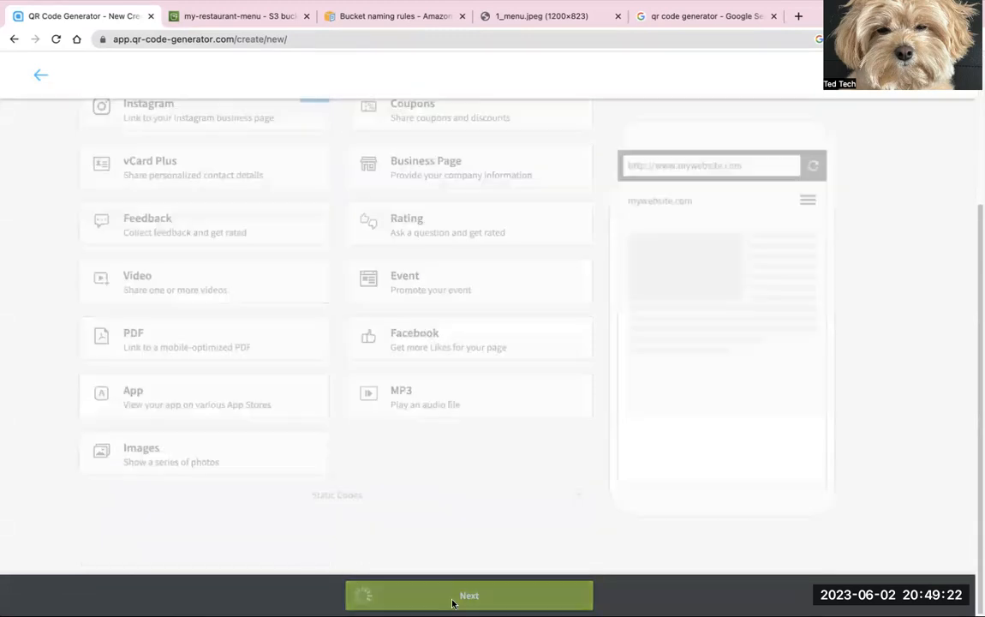
left_click(271, 293)
key("ctrl+v")
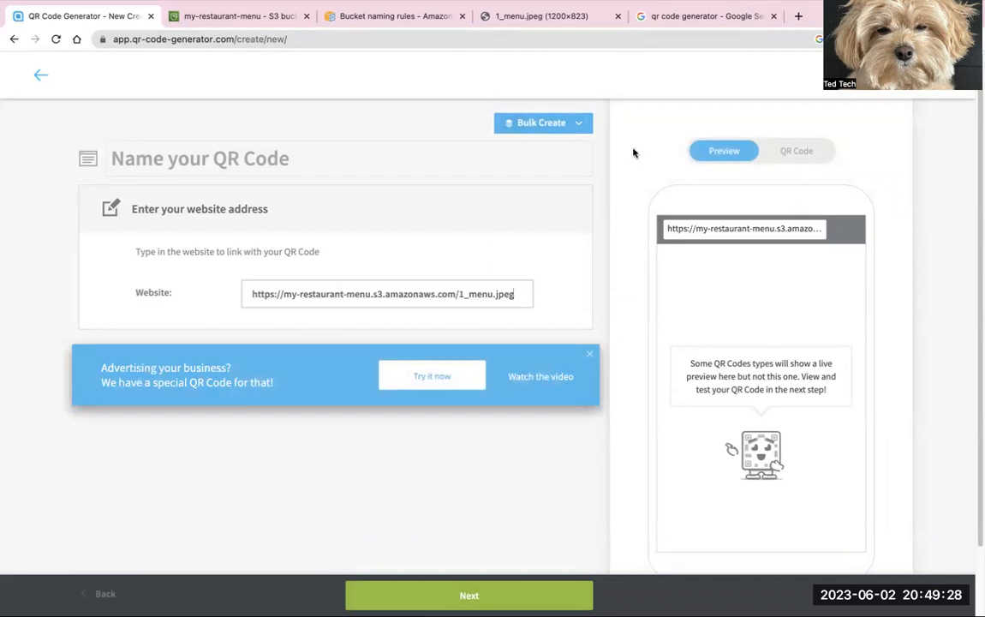
scroll(534, 314, "down", 2)
left_click(505, 594)
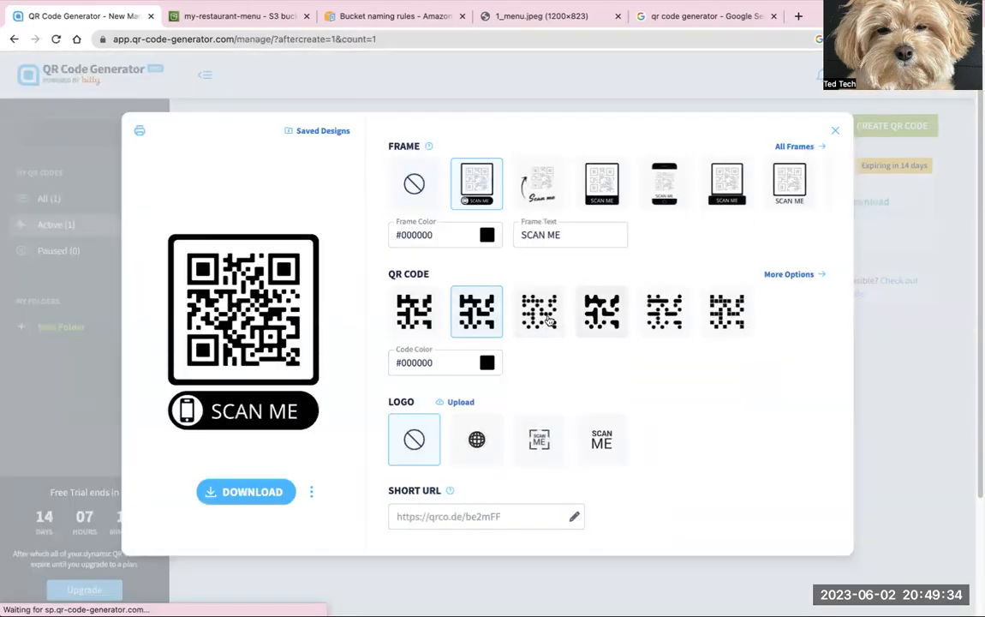
Step: Try the dotted QR code pattern, choose the first square pattern instead, and close the design dialog
left_click(541, 313)
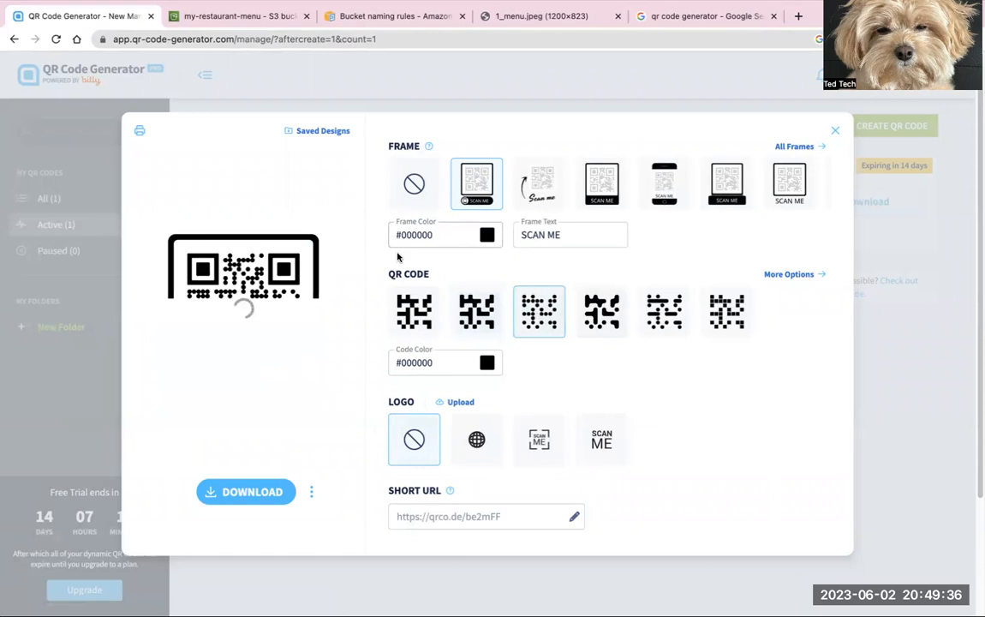
left_click(414, 314)
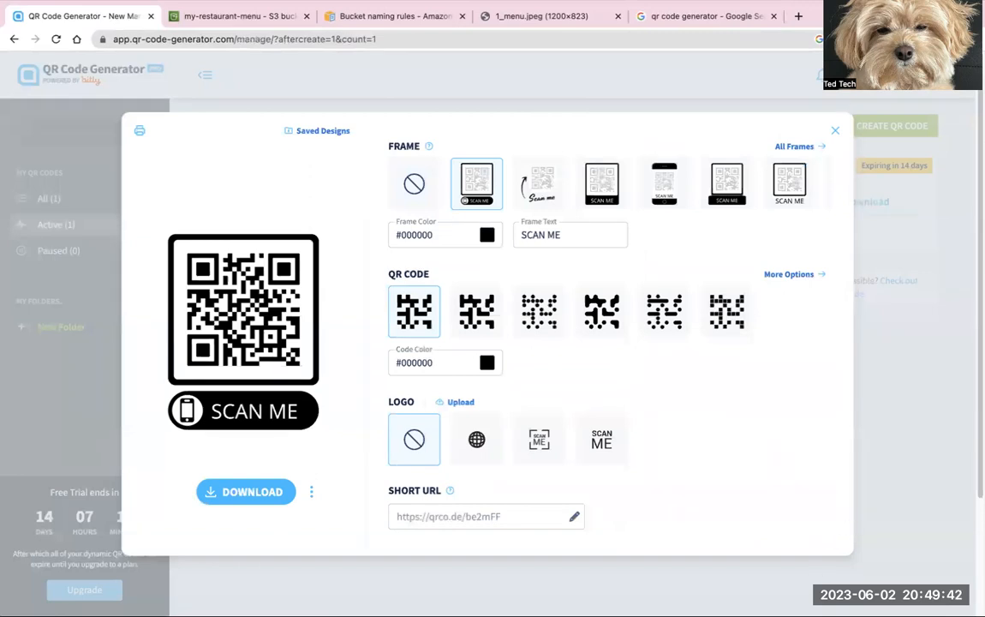
left_click(836, 131)
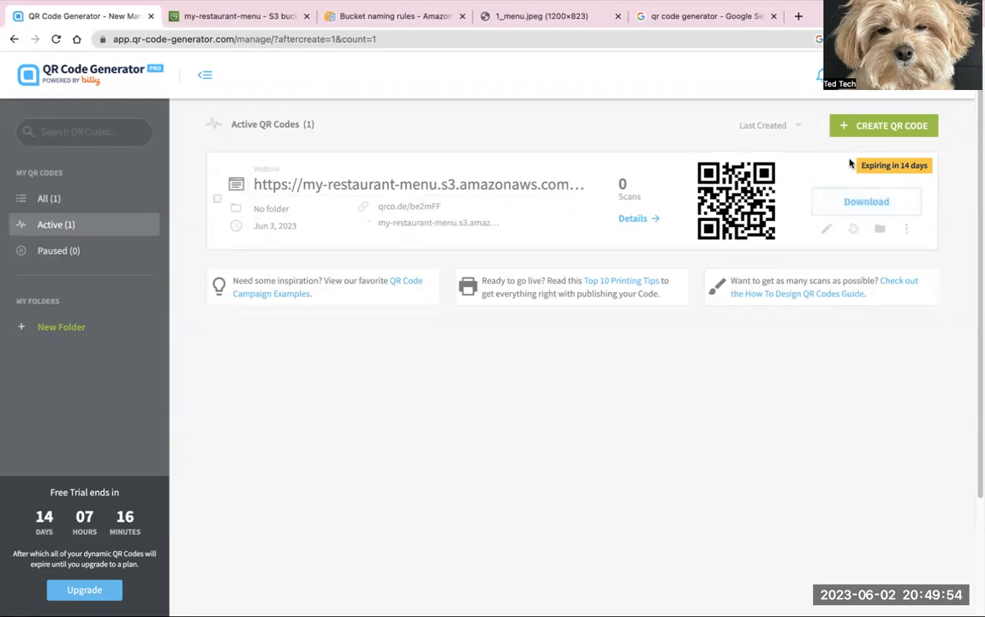
Step: Return to the my-restaurant-menu bucket's object list in the S3 console and reselect 1_menu.jpeg
left_click(908, 231)
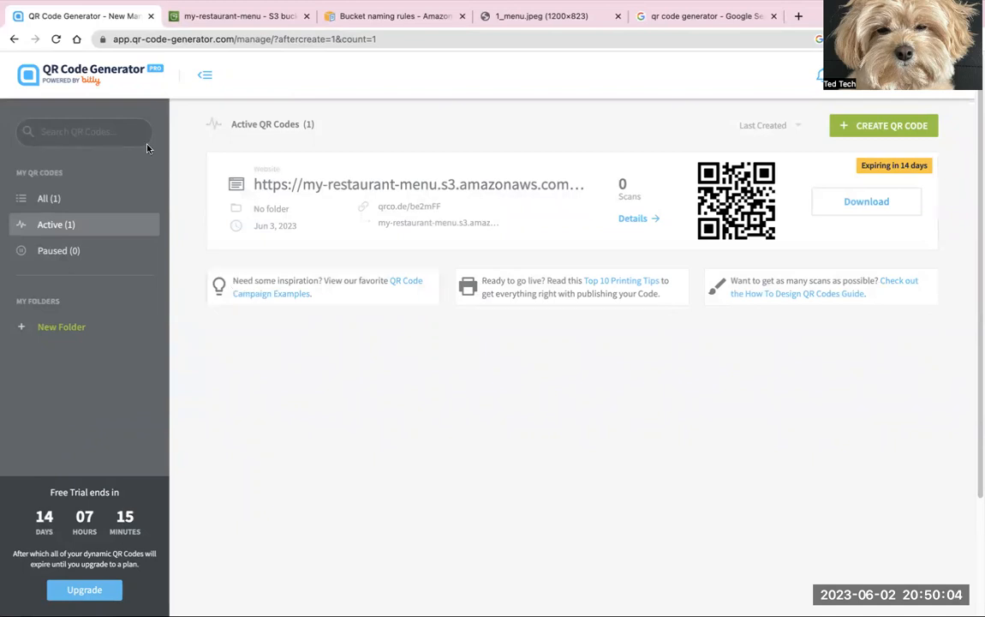
left_click(370, 15)
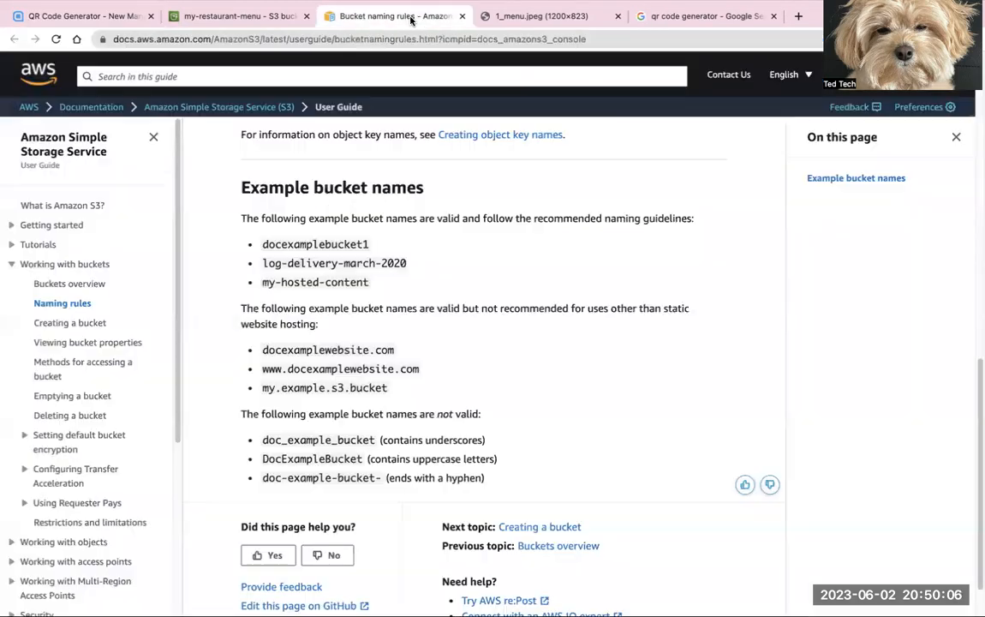
left_click(256, 19)
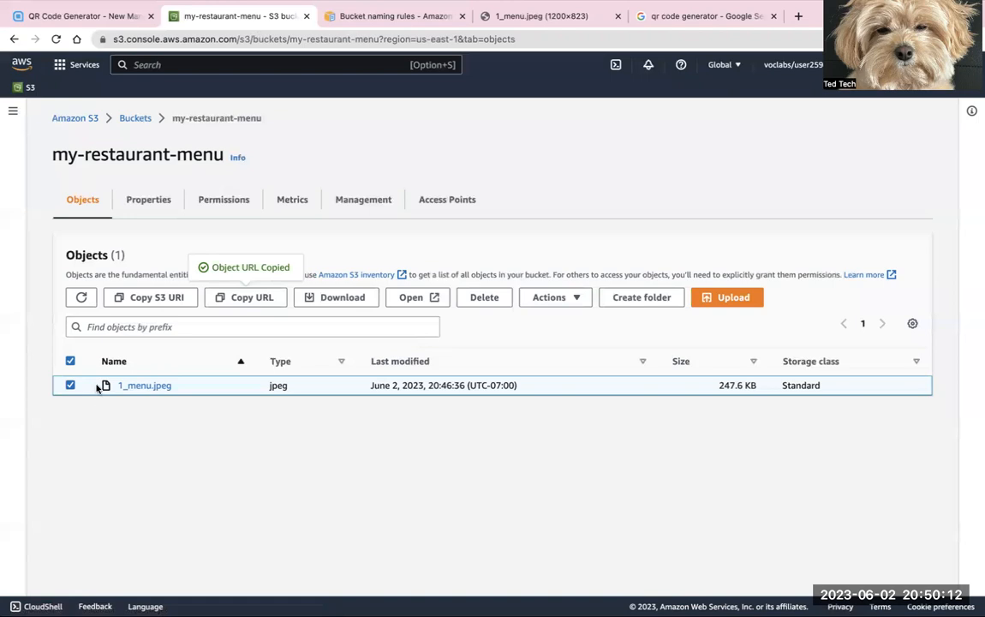
left_click(70, 385)
left_click(70, 384)
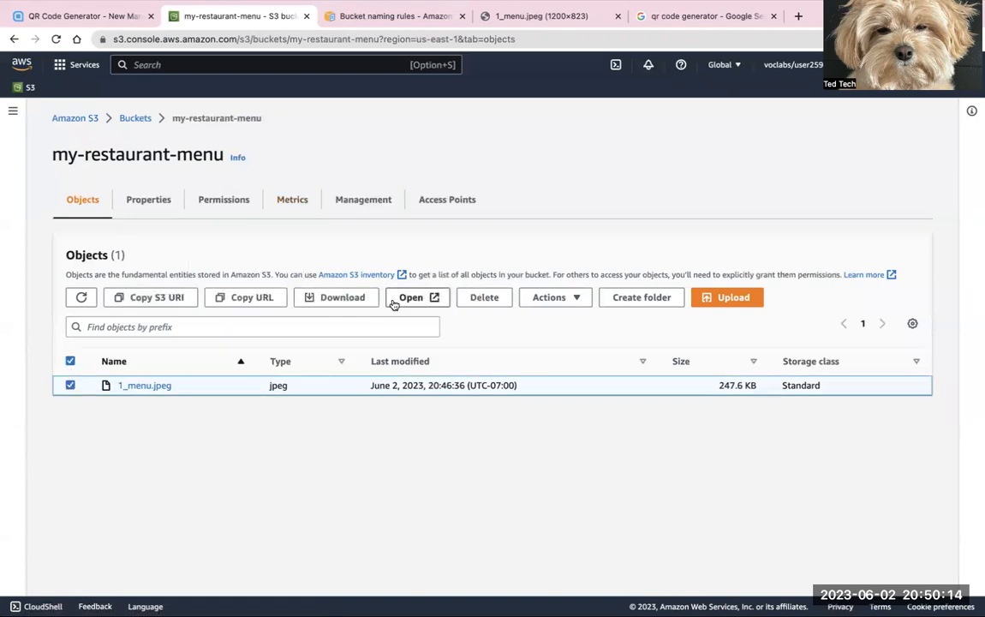
mouse_move(462, 6)
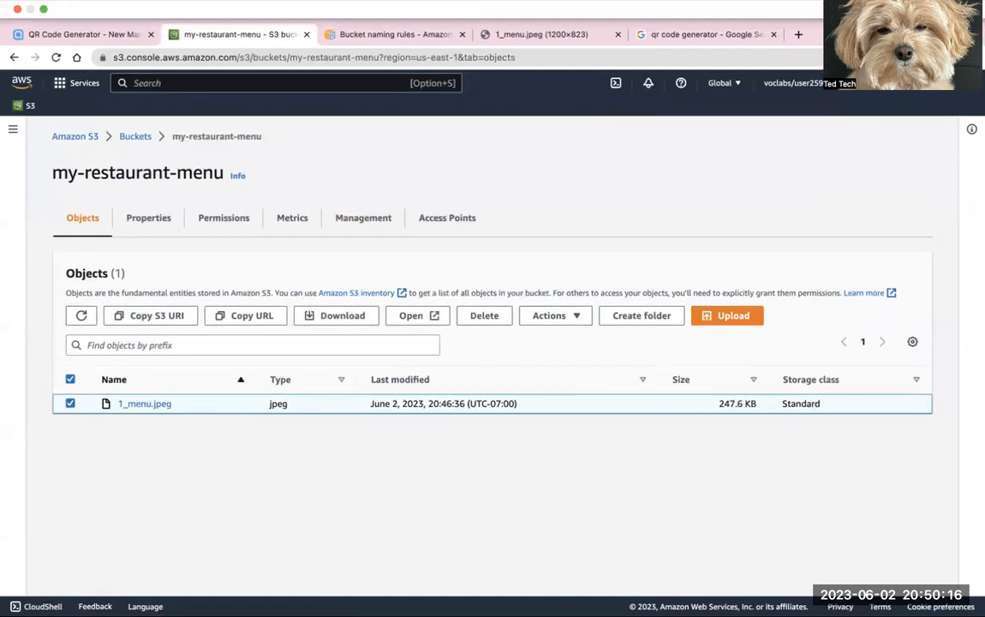